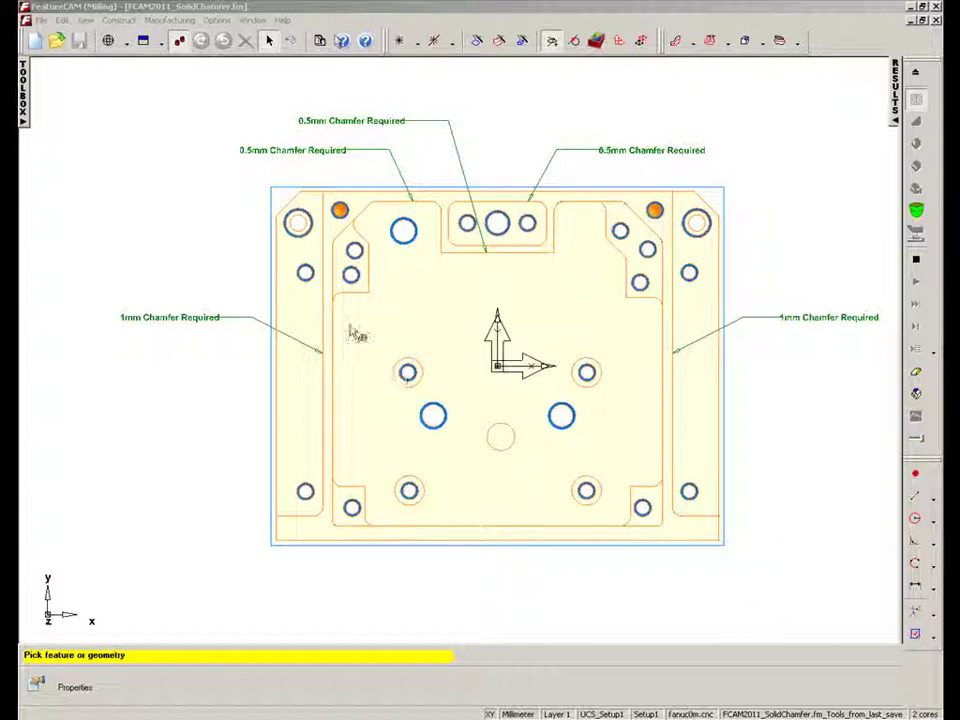
Examine the part from above and in 3D to find the edges annotated for 0.5 mm and 1 mm chamfers
{"action": "middle_click_drag", "start_coordinate": [264, 279], "coordinate": [308, 291]}
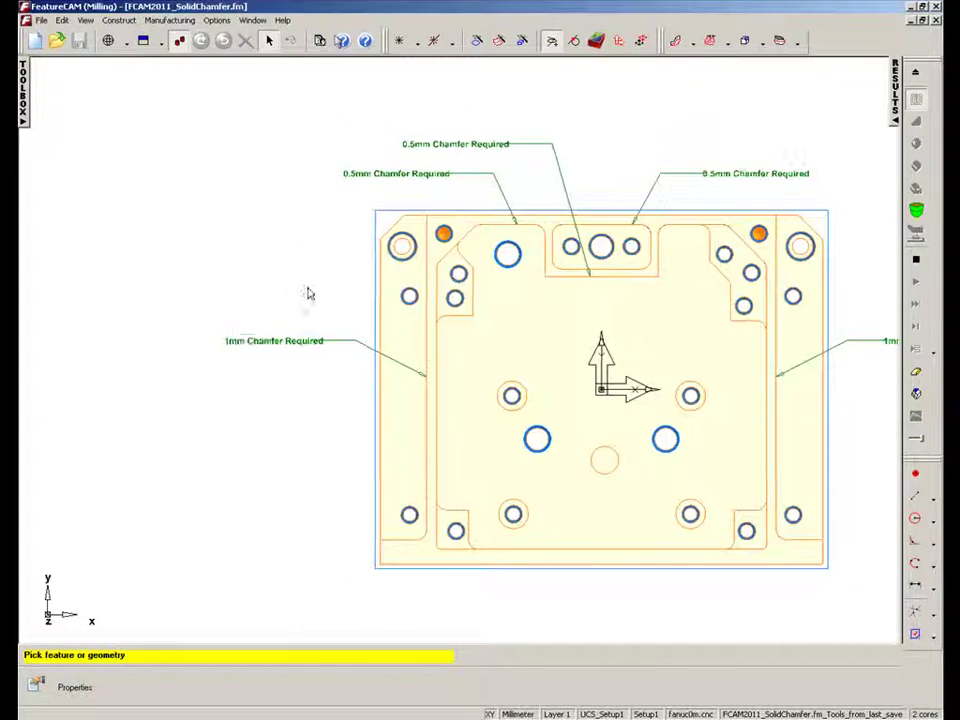
{"action": "scroll", "coordinate": [308, 293], "scroll_direction": "up", "scroll_amount": 4}
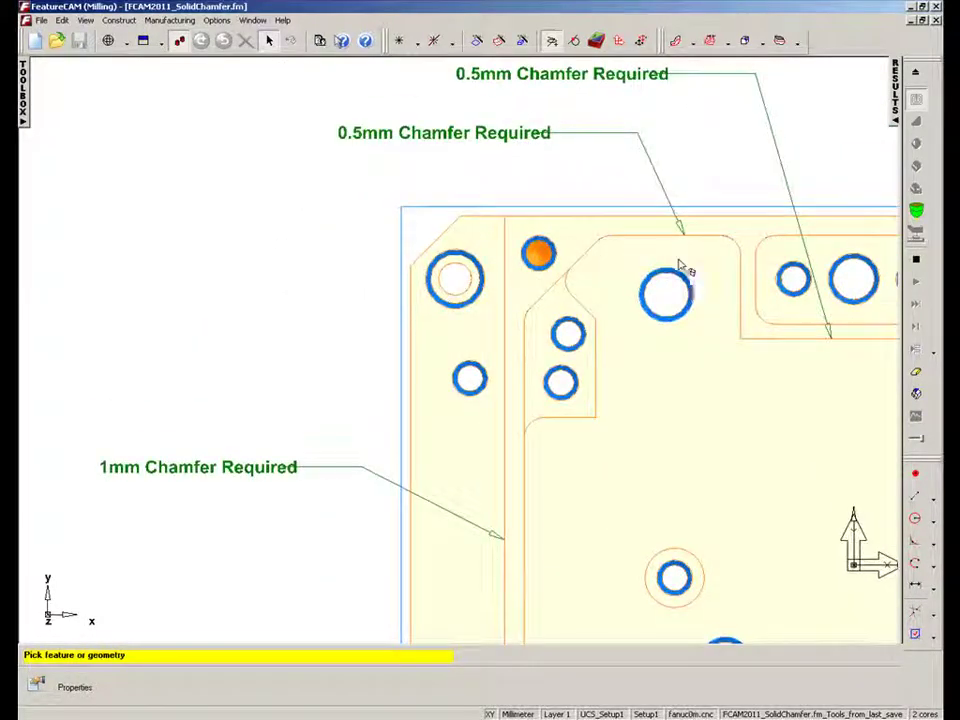
{"action": "scroll", "coordinate": [680, 265], "scroll_direction": "down", "scroll_amount": 1}
{"action": "mouse_move", "coordinate": [684, 436]}
{"action": "middle_mouse_down"}
{"action": "mouse_move", "coordinate": [630, 448]}
{"action": "mouse_move", "coordinate": [477, 397]}
{"action": "mouse_move", "coordinate": [405, 424]}
{"action": "mouse_move", "coordinate": [553, 319]}
{"action": "mouse_move", "coordinate": [549, 339]}
{"action": "mouse_move", "coordinate": [533, 341]}
{"action": "middle_mouse_up"}
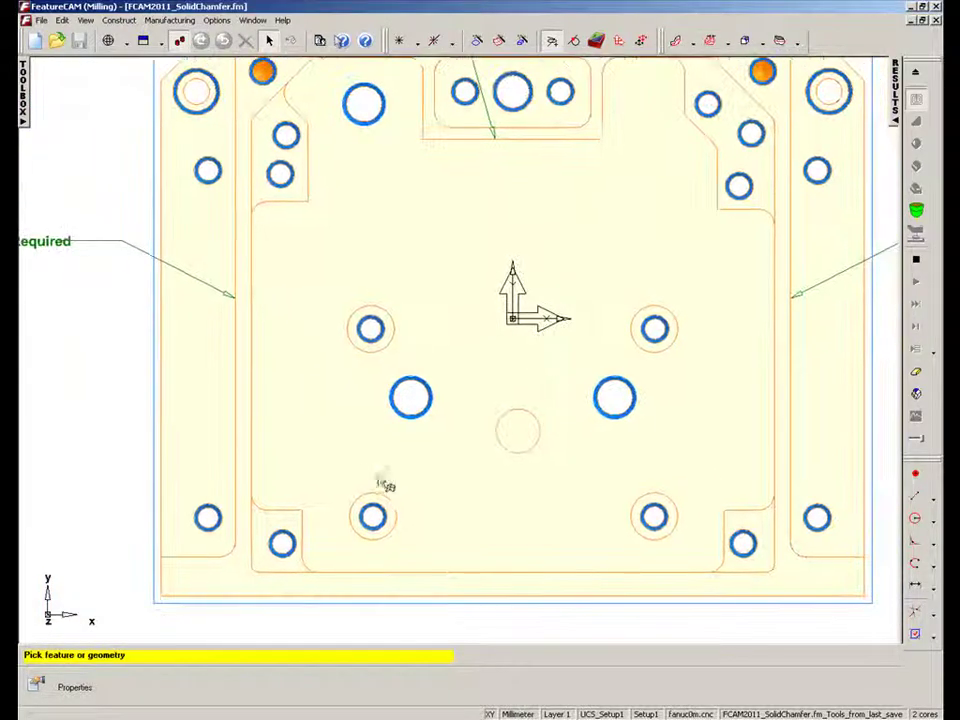
{"action": "mouse_move", "coordinate": [386, 484]}
{"action": "middle_mouse_down"}
{"action": "mouse_move", "coordinate": [309, 345]}
{"action": "mouse_move", "coordinate": [280, 265]}
{"action": "mouse_move", "coordinate": [436, 372]}
{"action": "middle_mouse_up"}
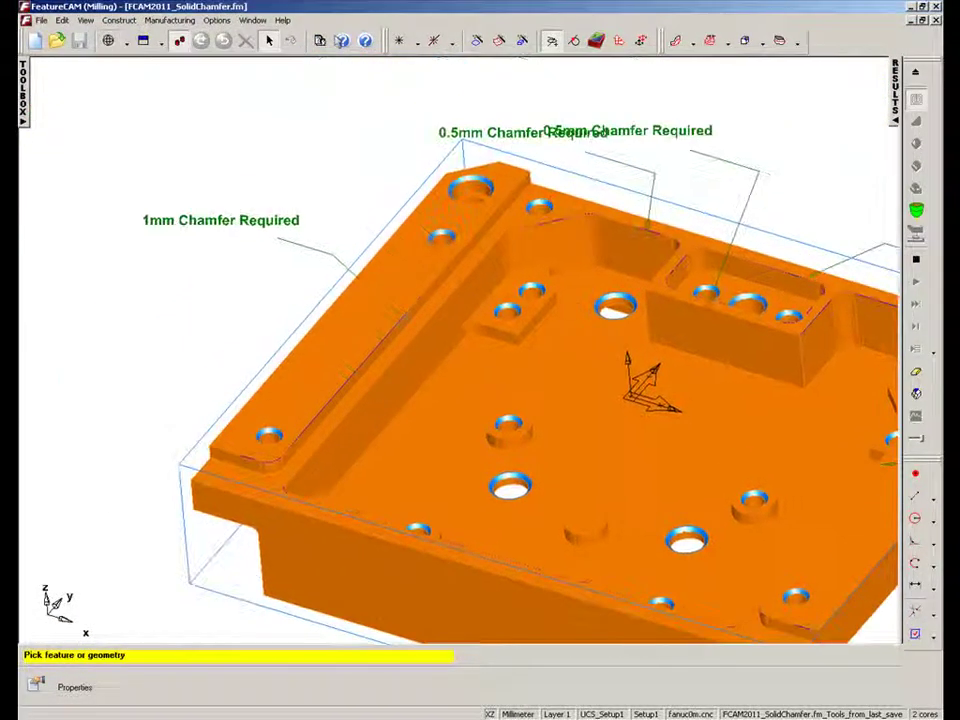
{"action": "mouse_move", "coordinate": [231, 243]}
{"action": "middle_mouse_down"}
{"action": "mouse_move", "coordinate": [546, 377]}
{"action": "mouse_move", "coordinate": [535, 281]}
{"action": "middle_mouse_up"}
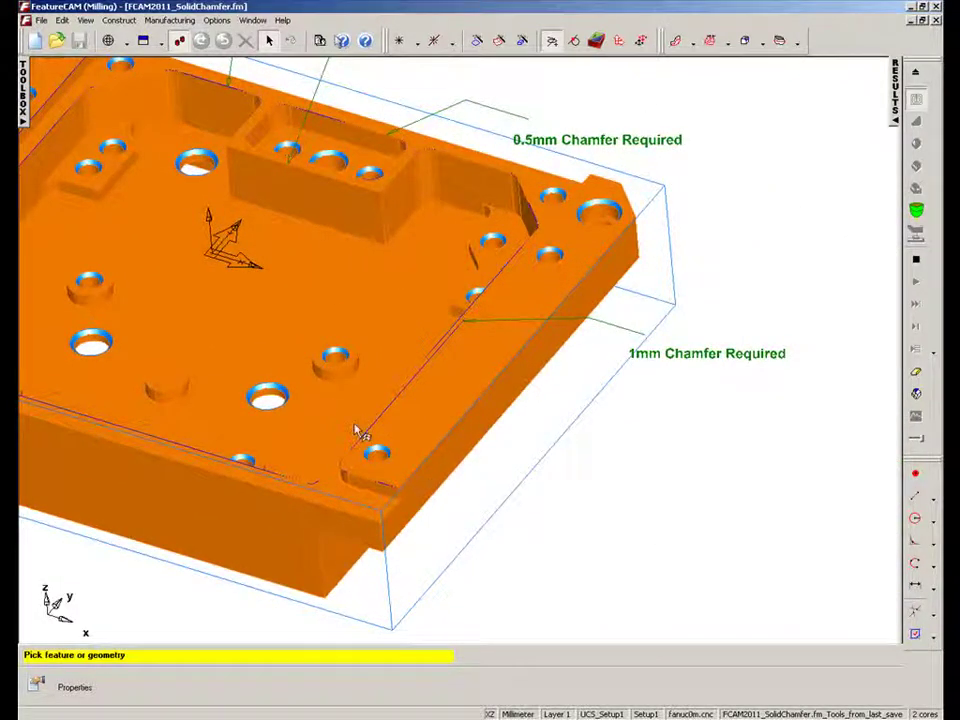
{"action": "mouse_move", "coordinate": [360, 429]}
{"action": "middle_mouse_down"}
{"action": "mouse_move", "coordinate": [399, 199]}
{"action": "mouse_move", "coordinate": [424, 210]}
{"action": "middle_mouse_up"}
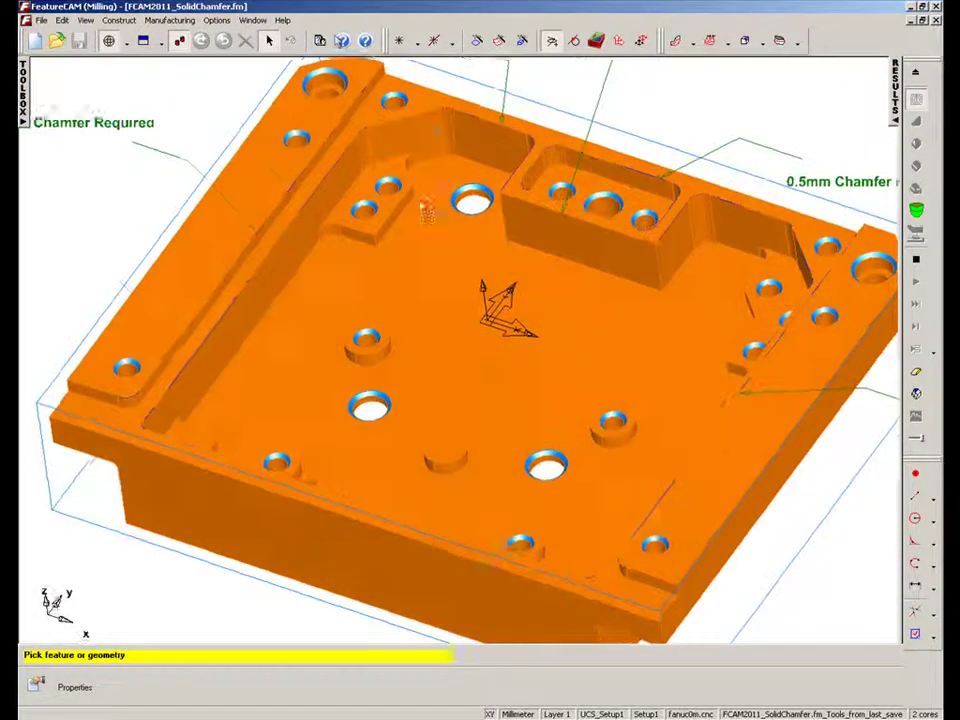
{"action": "middle_click_drag", "start_coordinate": [430, 76], "coordinate": [379, 248]}
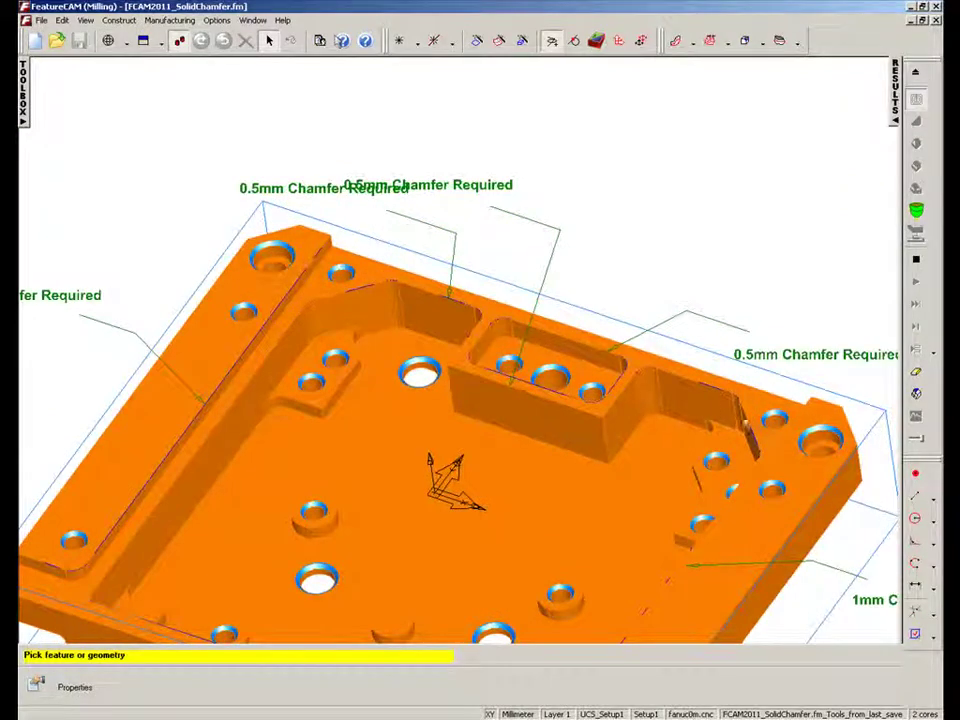
{"action": "mouse_move", "coordinate": [617, 475]}
{"action": "middle_mouse_down"}
{"action": "mouse_move", "coordinate": [574, 343]}
{"action": "mouse_move", "coordinate": [540, 325]}
{"action": "mouse_move", "coordinate": [531, 342]}
{"action": "middle_mouse_up"}
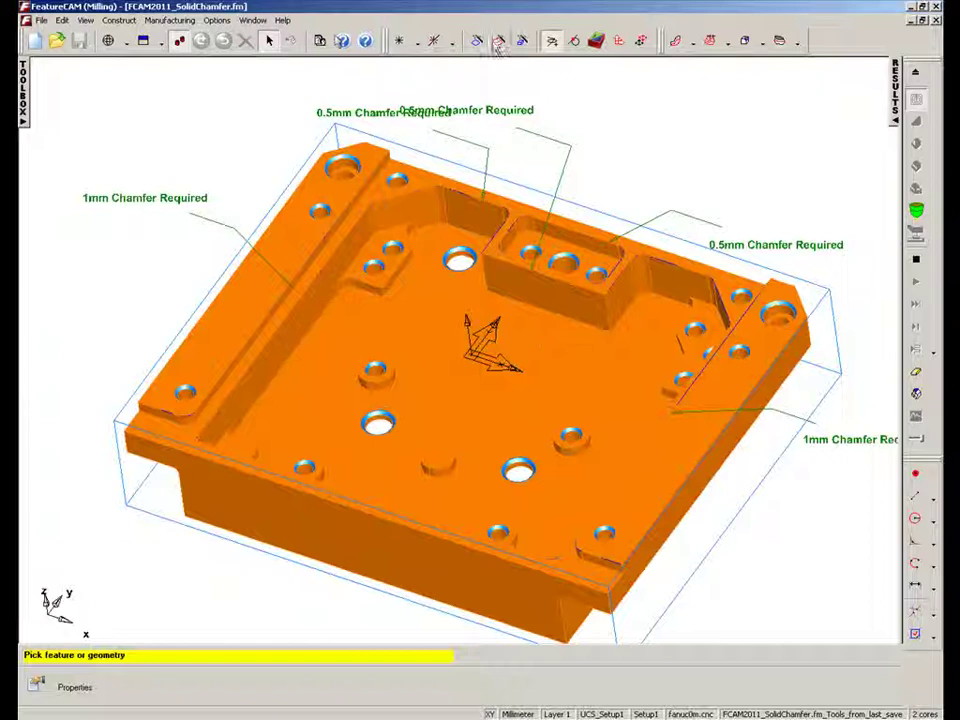
Hide all curves and pick the left raised rail's inner top edge chain for a 1.000 mm solid edge chamfer
{"action": "left_click", "coordinate": [453, 42]}
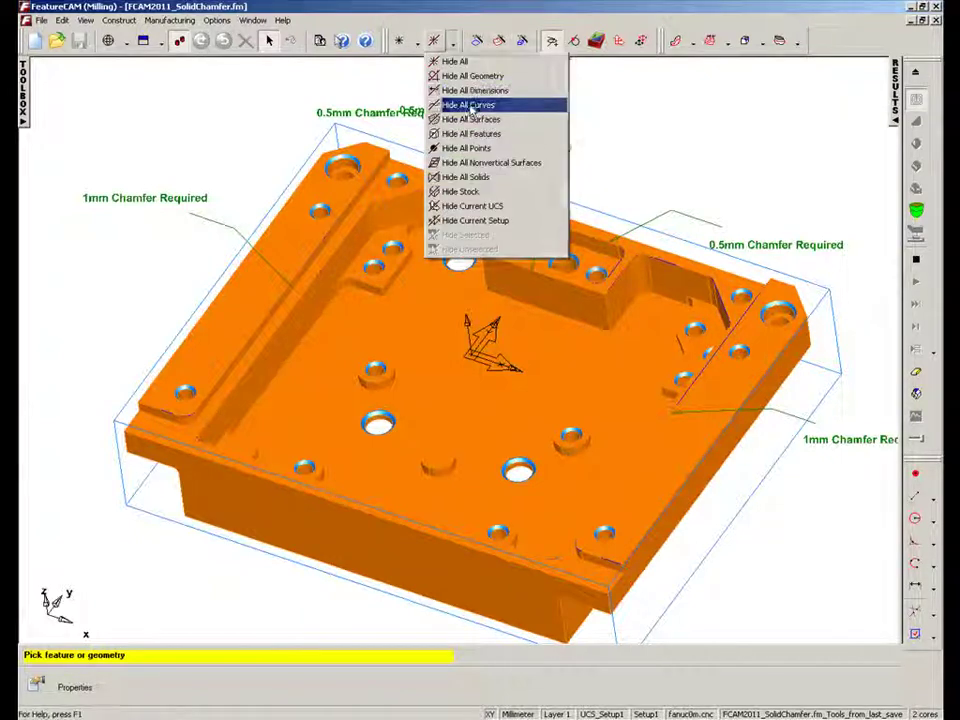
{"action": "left_click", "coordinate": [471, 105]}
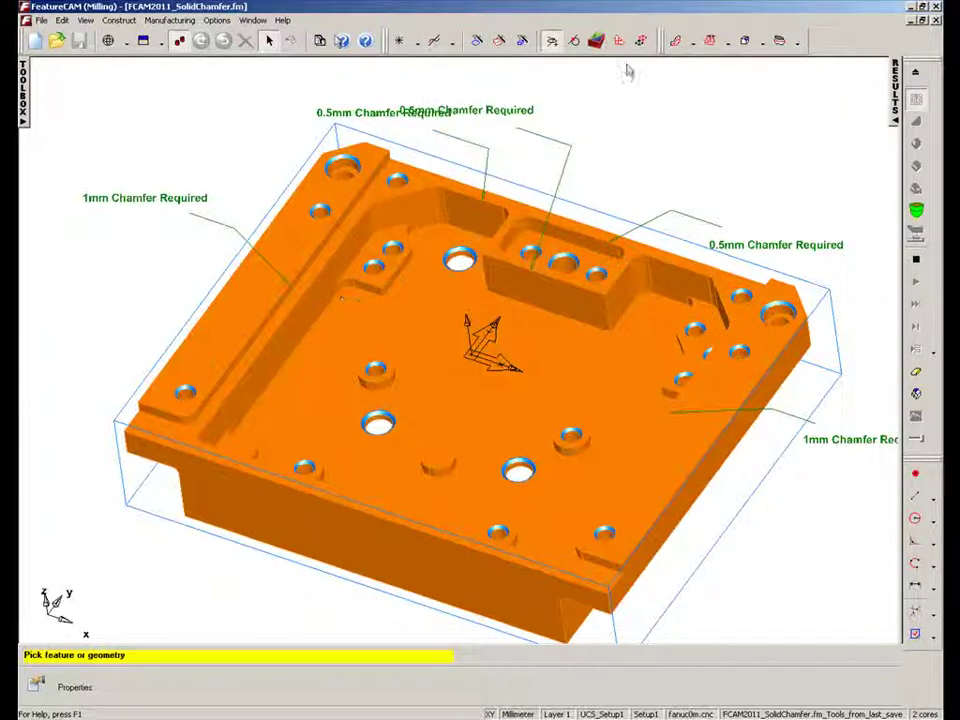
{"action": "left_click", "coordinate": [762, 43]}
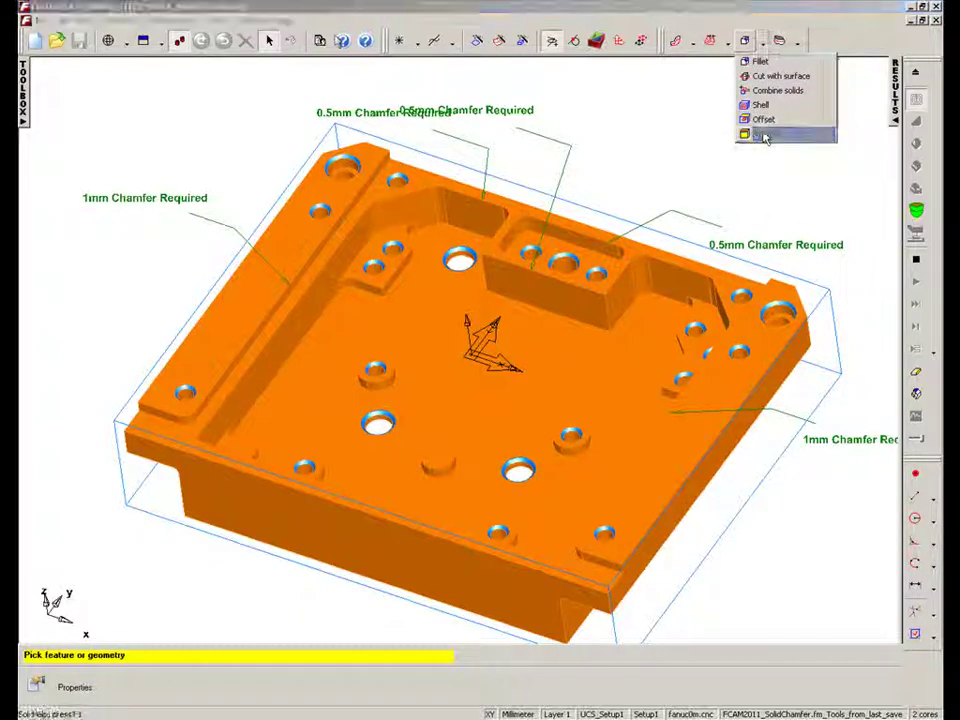
{"action": "left_click", "coordinate": [765, 135]}
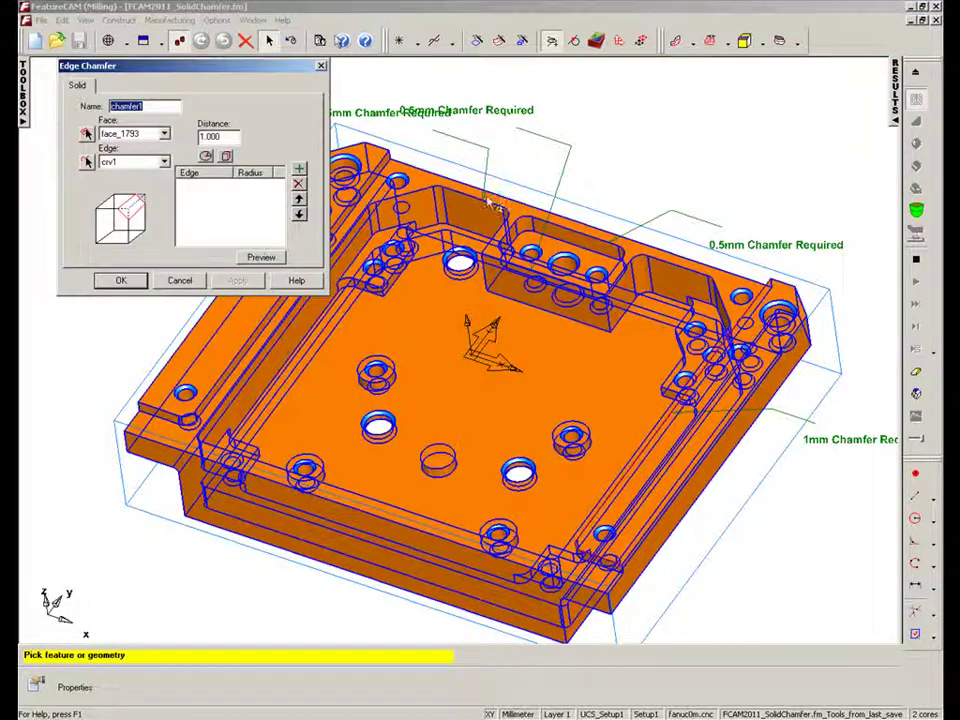
{"action": "scroll", "coordinate": [434, 226], "scroll_direction": "up", "scroll_amount": 5}
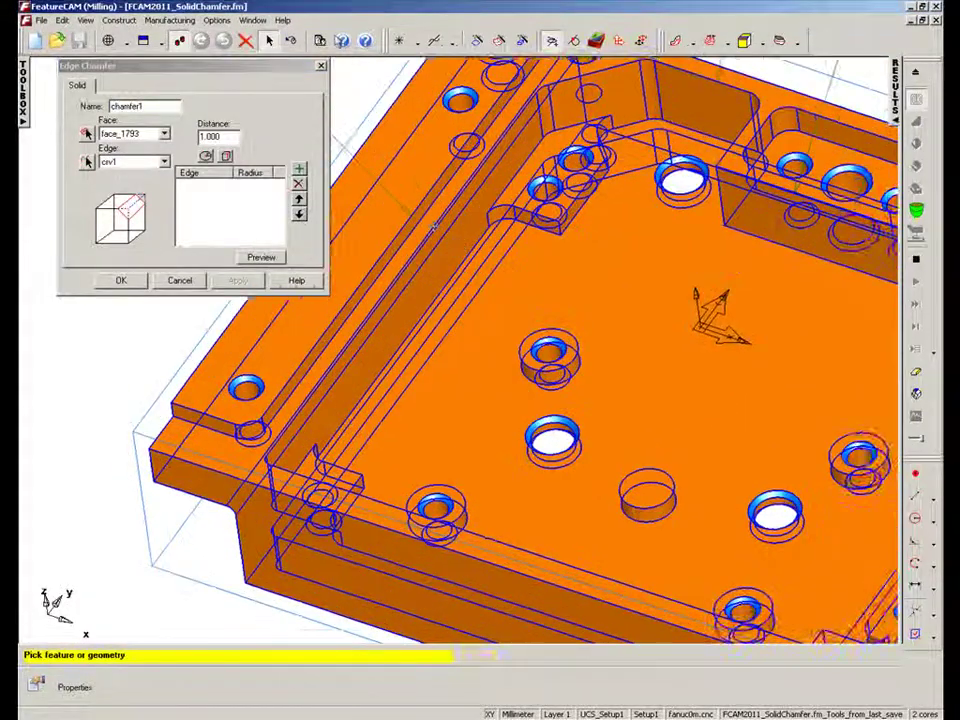
{"action": "middle_click_drag", "start_coordinate": [434, 226], "coordinate": [418, 307]}
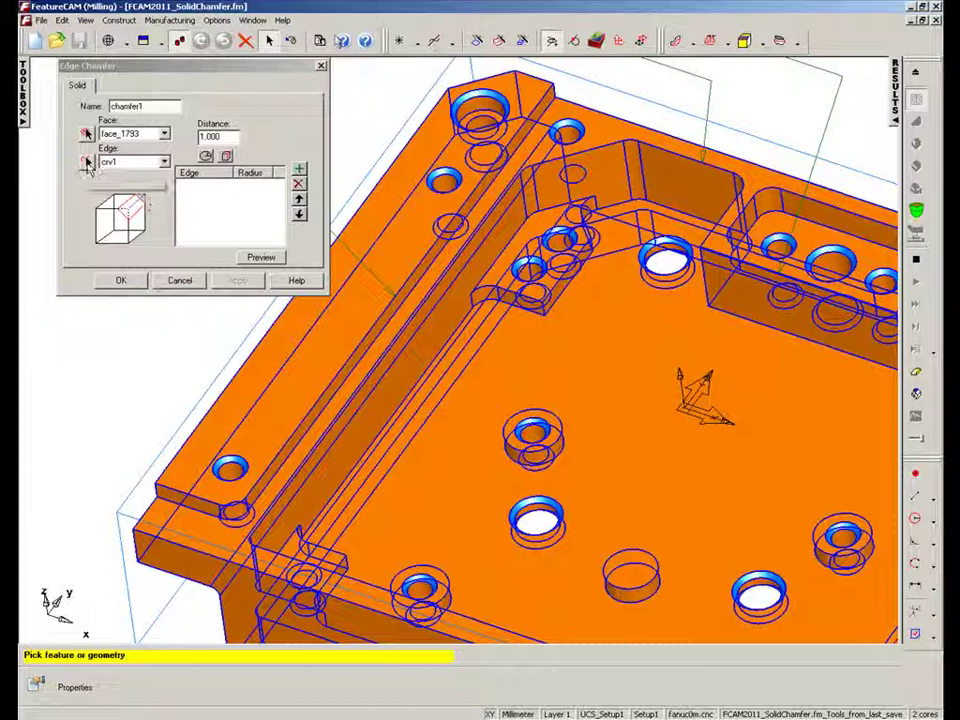
{"action": "left_click", "coordinate": [87, 162]}
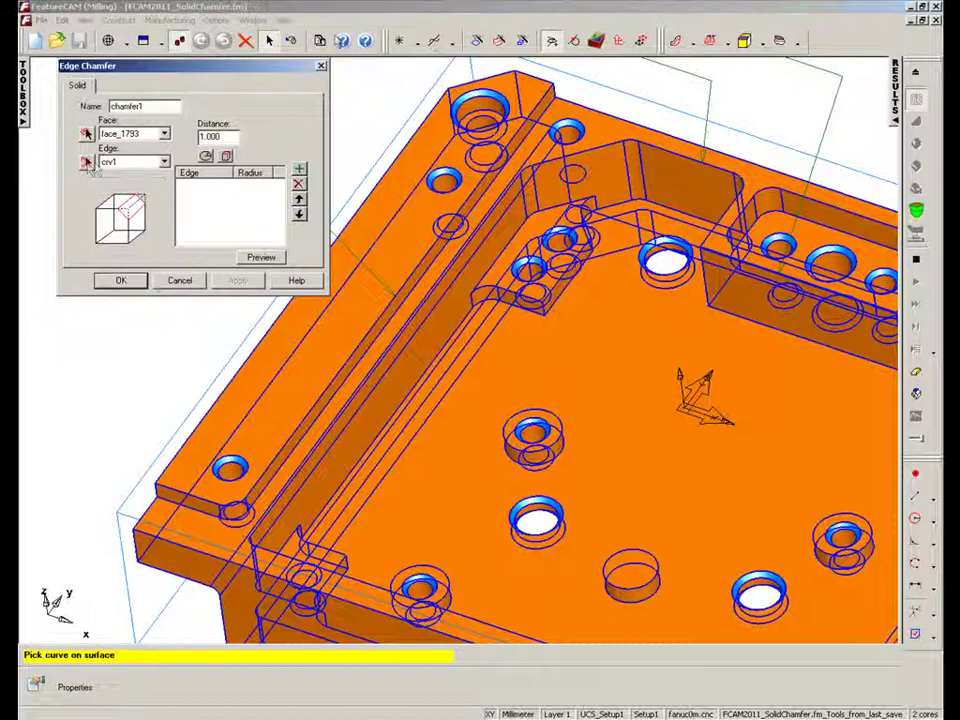
{"action": "left_click", "coordinate": [545, 103]}
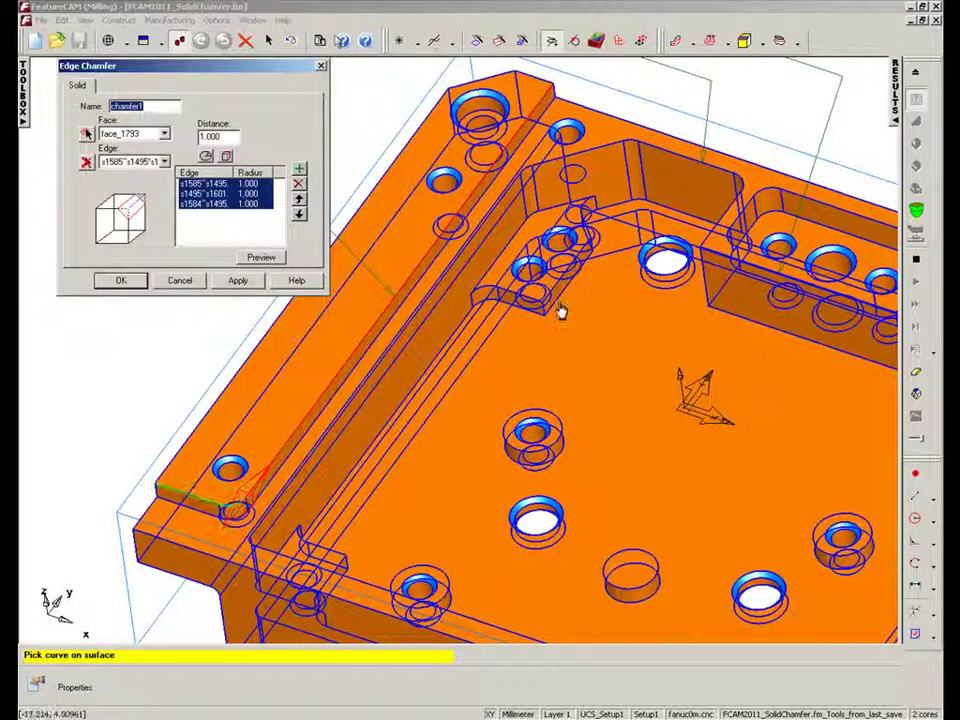
Add the right raised rail's inner top edge chain, including its rounded corner and front edge, to the chamfer
{"action": "middle_click_drag", "start_coordinate": [665, 375], "coordinate": [318, 255]}
{"action": "middle_click_drag", "start_coordinate": [425, 502], "coordinate": [775, 398]}
{"action": "scroll", "coordinate": [775, 398], "scroll_direction": "down", "scroll_amount": 1}
{"action": "middle_click_drag", "start_coordinate": [731, 364], "coordinate": [585, 373]}
{"action": "scroll", "coordinate": [585, 373], "scroll_direction": "up", "scroll_amount": 4}
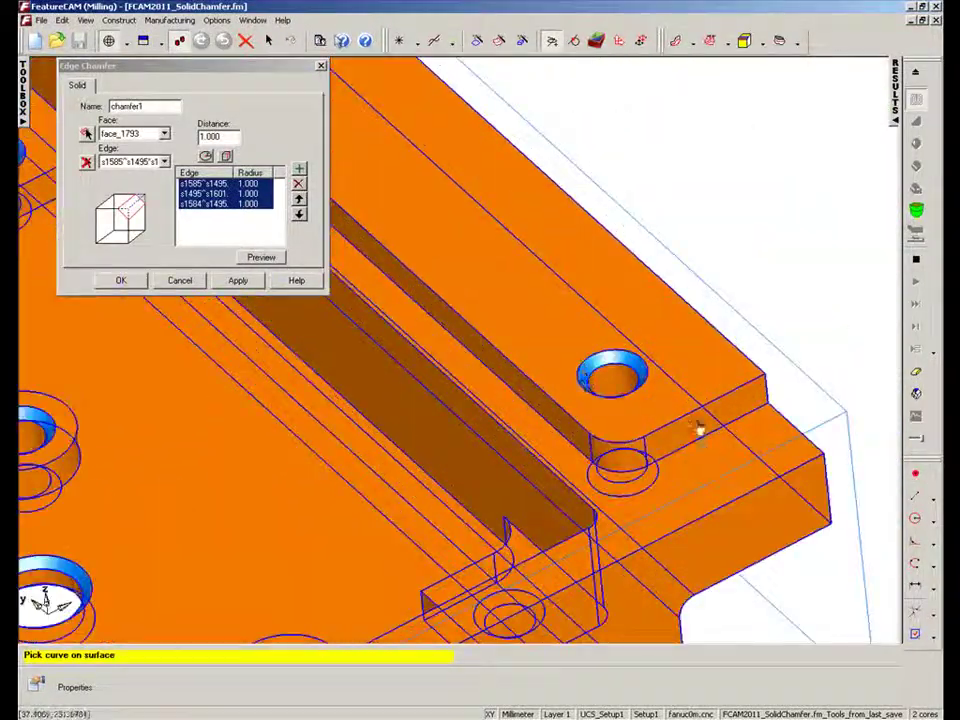
{"action": "left_click", "coordinate": [690, 423]}
Create the 1.000 mm chamfer on the selected edges of both raised rails
{"action": "scroll", "coordinate": [464, 367], "scroll_direction": "down", "scroll_amount": 3}
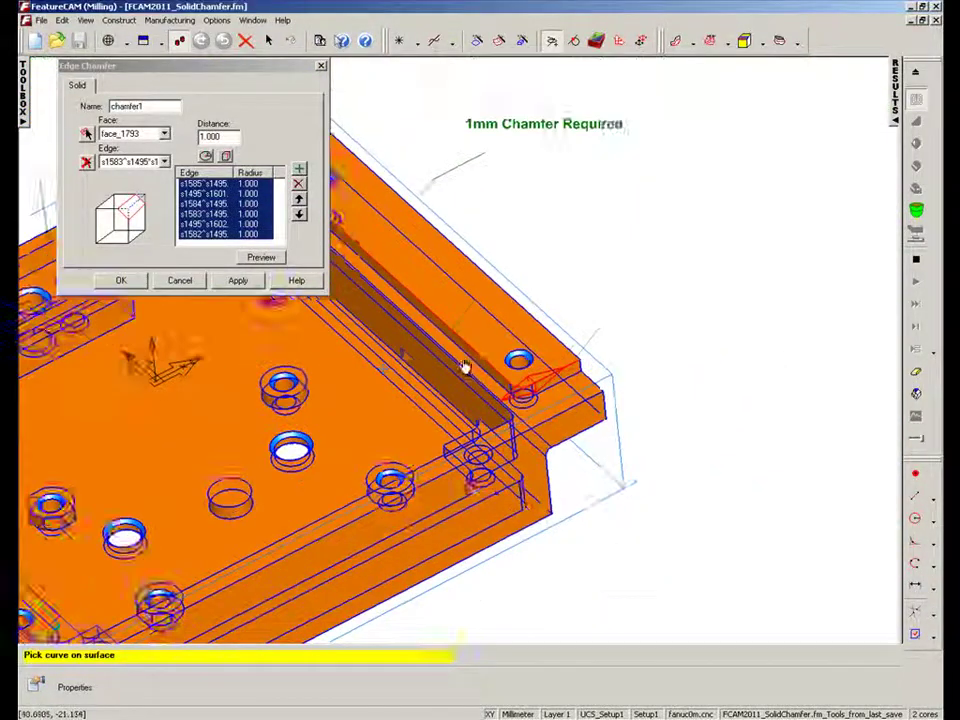
{"action": "scroll", "coordinate": [465, 367], "scroll_direction": "down", "scroll_amount": 4}
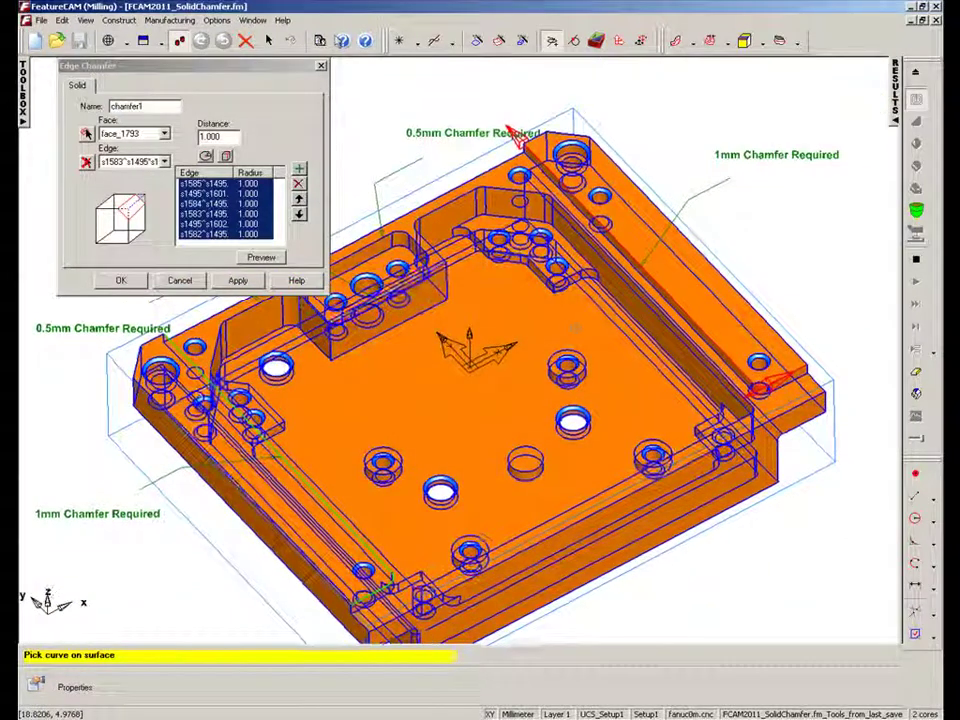
{"action": "middle_click_drag", "start_coordinate": [466, 377], "coordinate": [519, 362]}
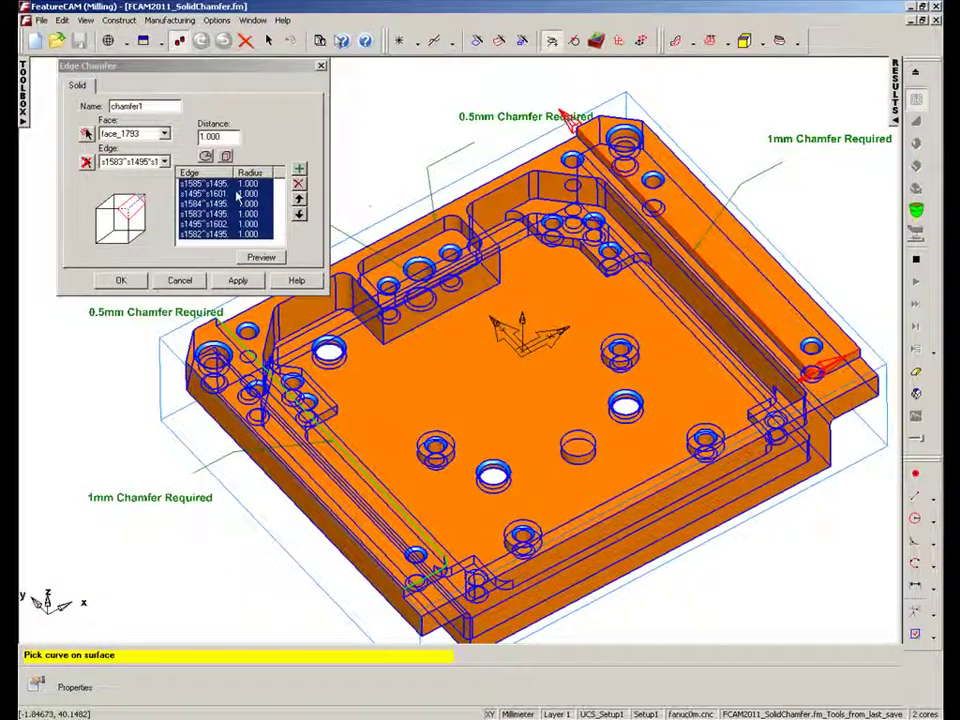
{"action": "left_click", "coordinate": [237, 280]}
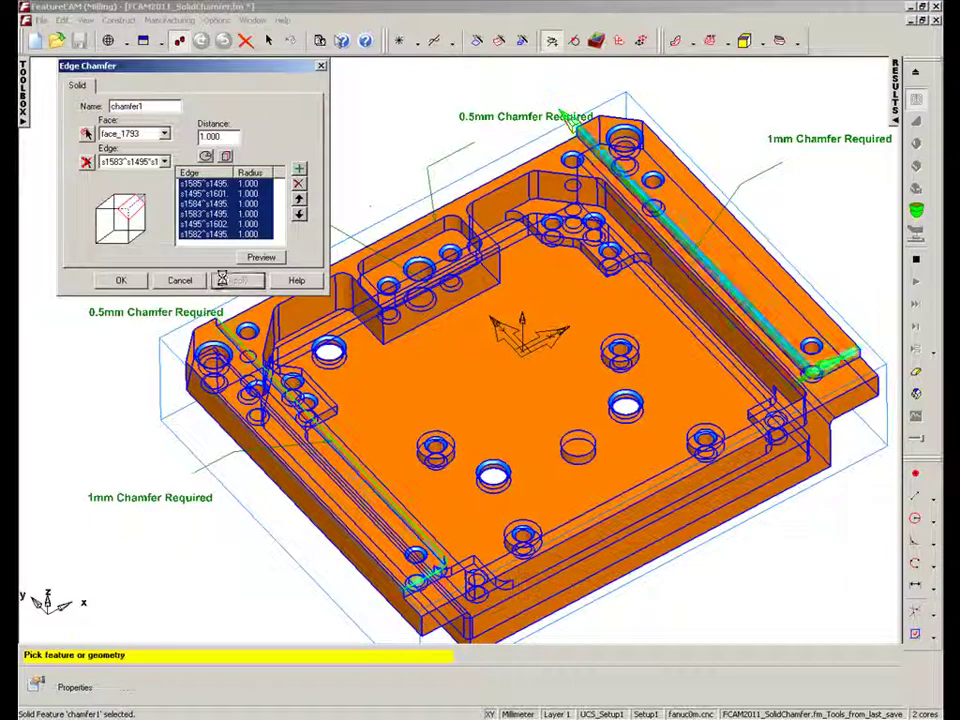
{"action": "left_click", "coordinate": [120, 281]}
Override the color of the selected rail chamfers with the light blue already used in the model
{"action": "middle_click_drag", "start_coordinate": [630, 459], "coordinate": [581, 476]}
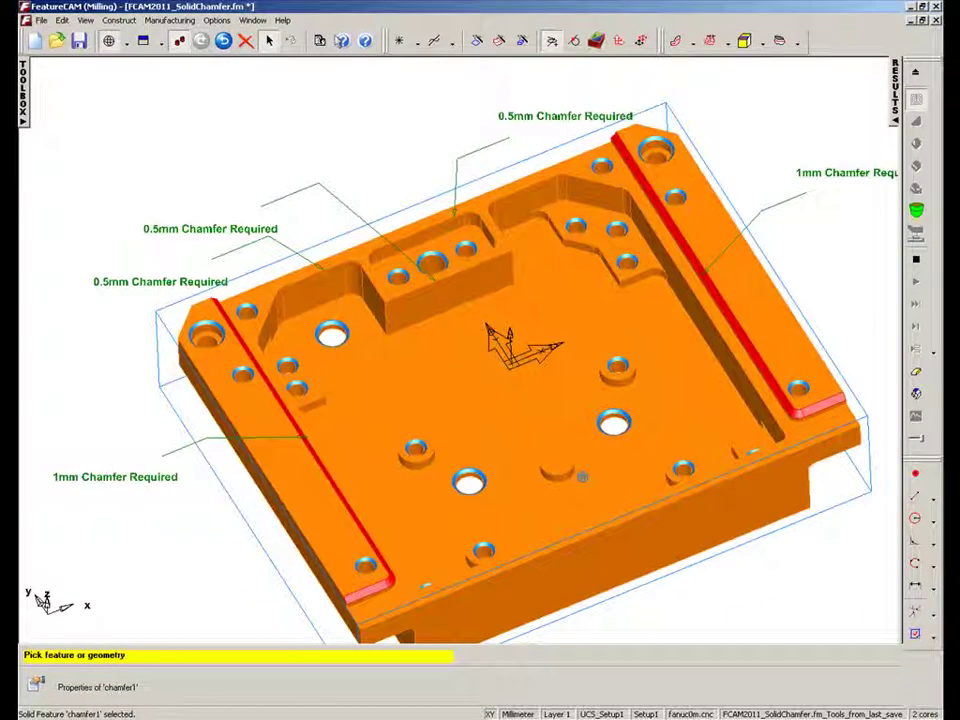
{"action": "left_click", "coordinate": [216, 22]}
{"action": "mouse_move", "coordinate": [230, 79]}
{"action": "left_click", "coordinate": [371, 82]}
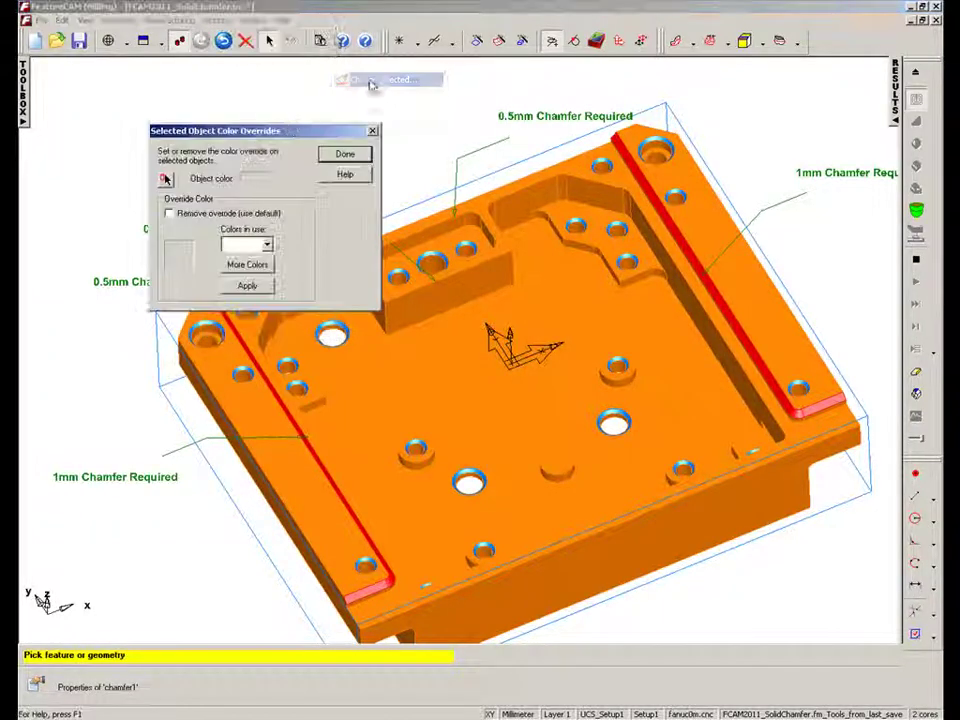
{"action": "left_click", "coordinate": [267, 245]}
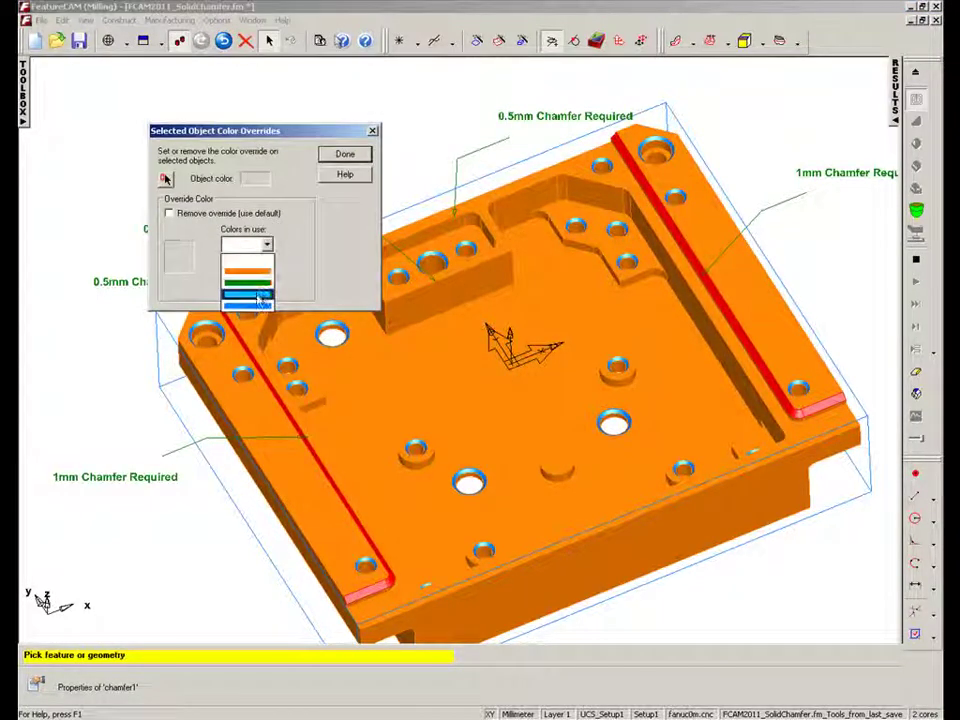
{"action": "left_click", "coordinate": [258, 297]}
{"action": "left_click", "coordinate": [256, 288]}
{"action": "left_click", "coordinate": [350, 154]}
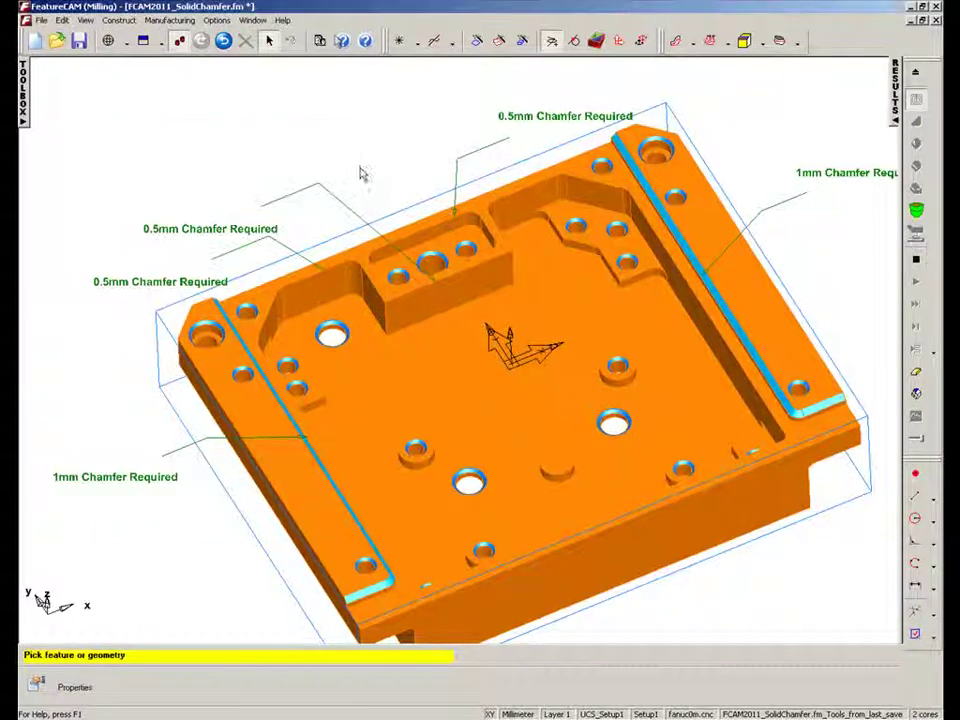
Start a second solid edge chamfer with distance .5 and pick the front top edge of the block around the small pocket
{"action": "middle_click_drag", "start_coordinate": [457, 419], "coordinate": [345, 390]}
{"action": "middle_click_drag", "start_coordinate": [420, 340], "coordinate": [460, 335]}
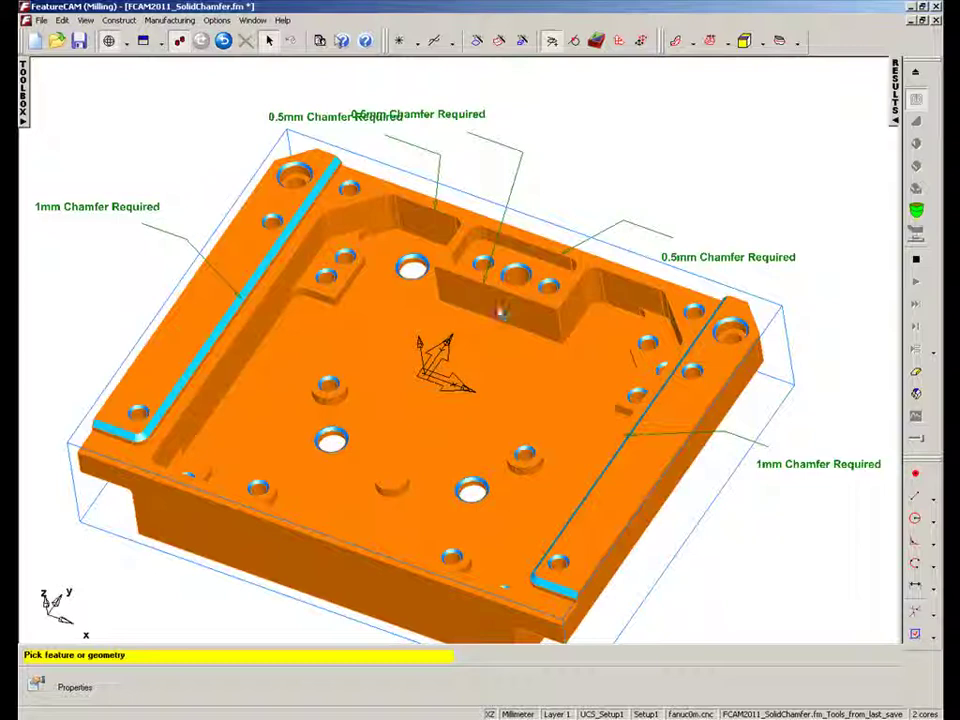
{"action": "scroll", "coordinate": [502, 310], "scroll_direction": "up", "scroll_amount": 2}
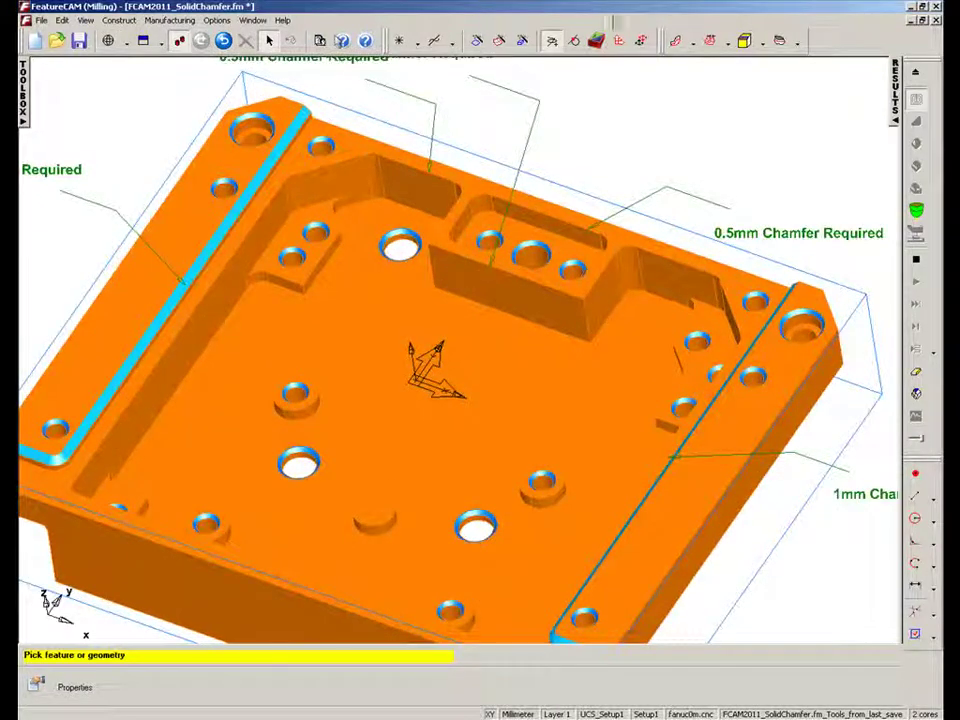
{"action": "left_click", "coordinate": [477, 171]}
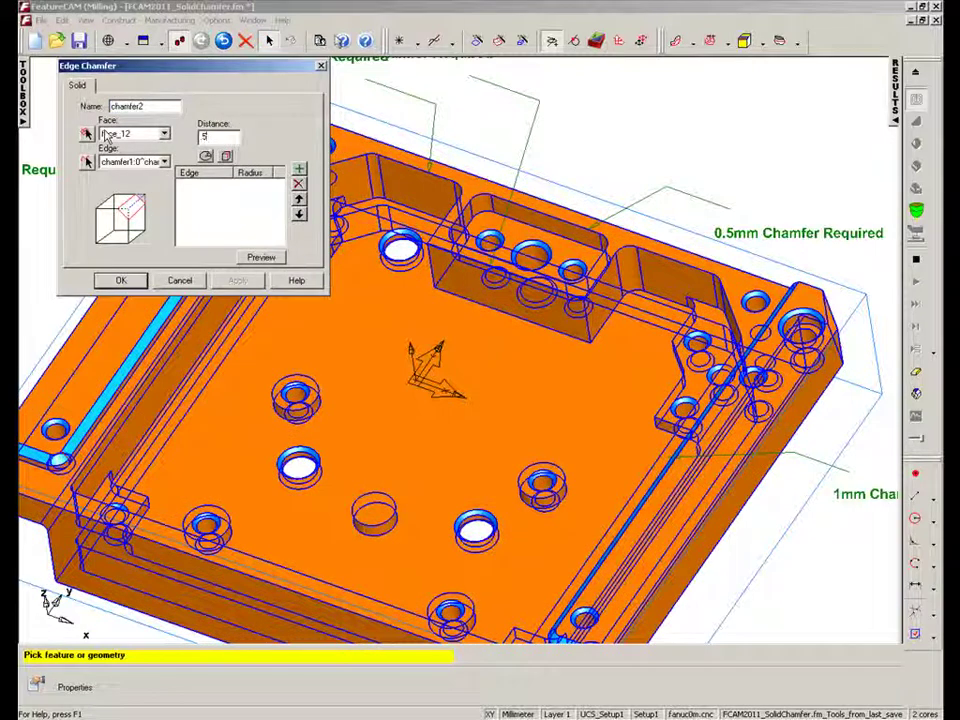
{"action": "left_click", "coordinate": [87, 162]}
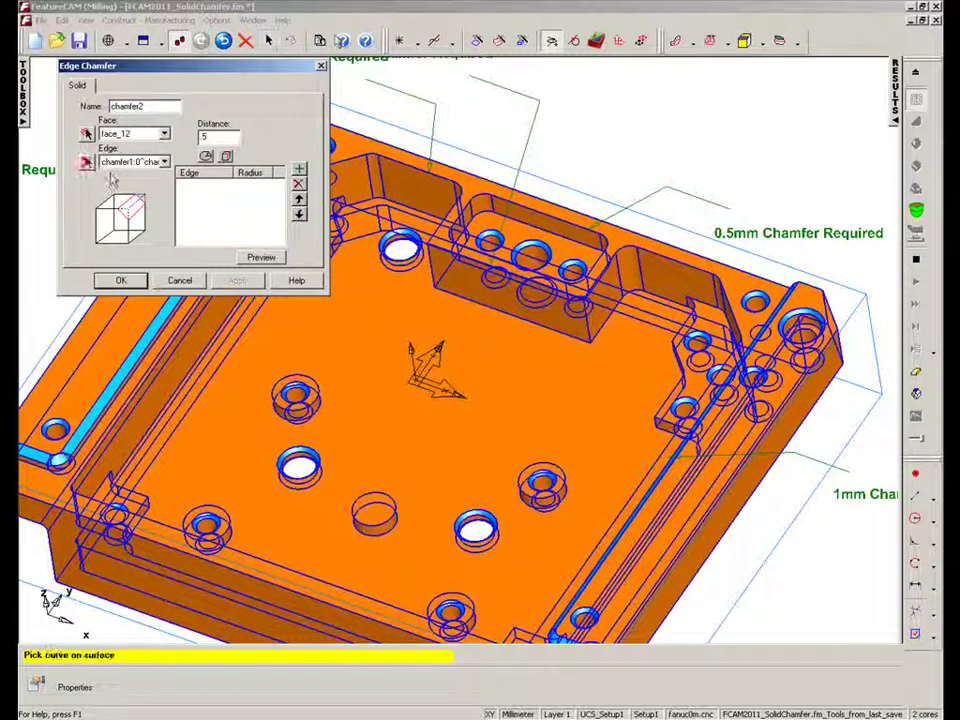
{"action": "middle_click_drag", "start_coordinate": [338, 245], "coordinate": [419, 226]}
{"action": "middle_click_drag", "start_coordinate": [592, 207], "coordinate": [643, 249]}
{"action": "left_click", "coordinate": [618, 232]}
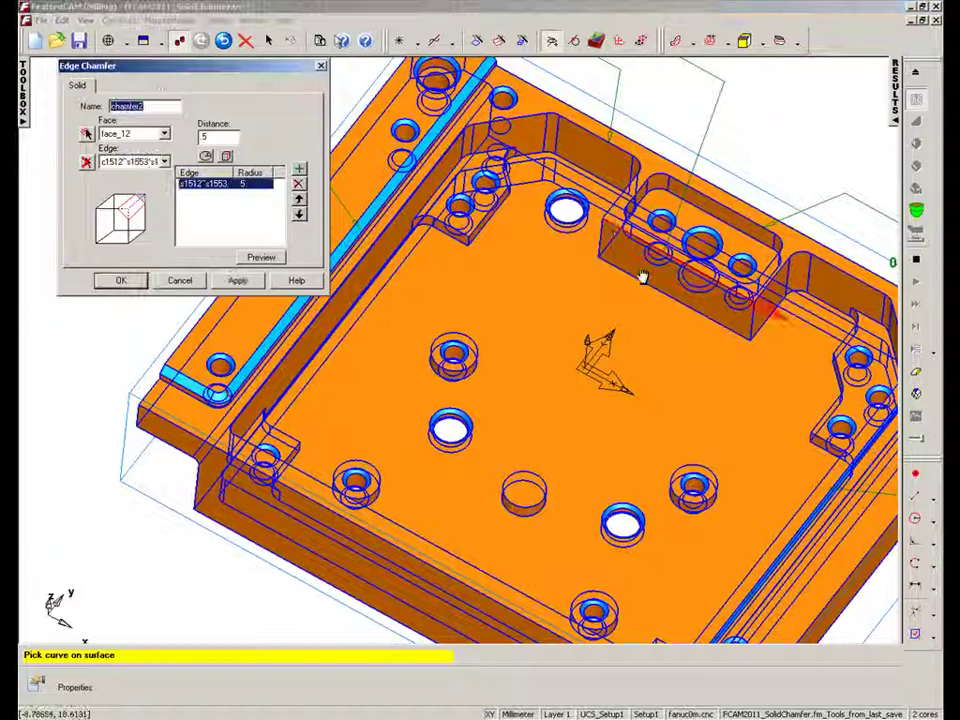
Add the small pocket's top rim and the large central cavity's remaining top edge chain to the .5 mm chamfer
{"action": "middle_click_drag", "start_coordinate": [801, 454], "coordinate": [863, 399]}
{"action": "middle_click_drag", "start_coordinate": [602, 407], "coordinate": [615, 379]}
{"action": "scroll", "coordinate": [584, 145], "scroll_direction": "up", "scroll_amount": 3}
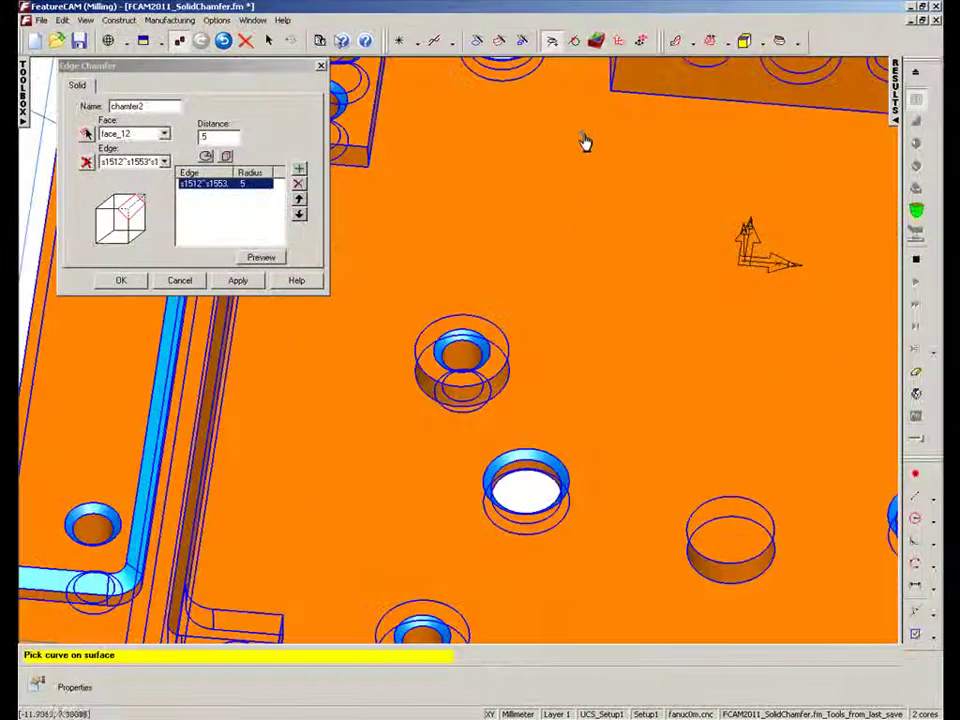
{"action": "middle_click_drag", "start_coordinate": [585, 142], "coordinate": [454, 477]}
{"action": "left_click", "coordinate": [538, 232]}
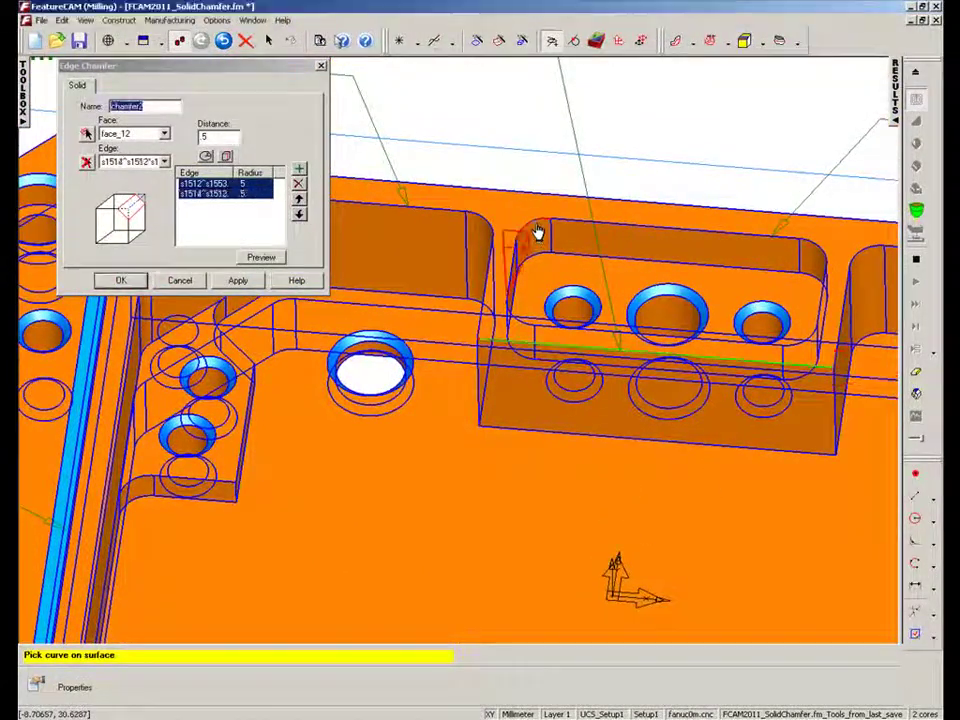
{"action": "double_click", "coordinate": [538, 232]}
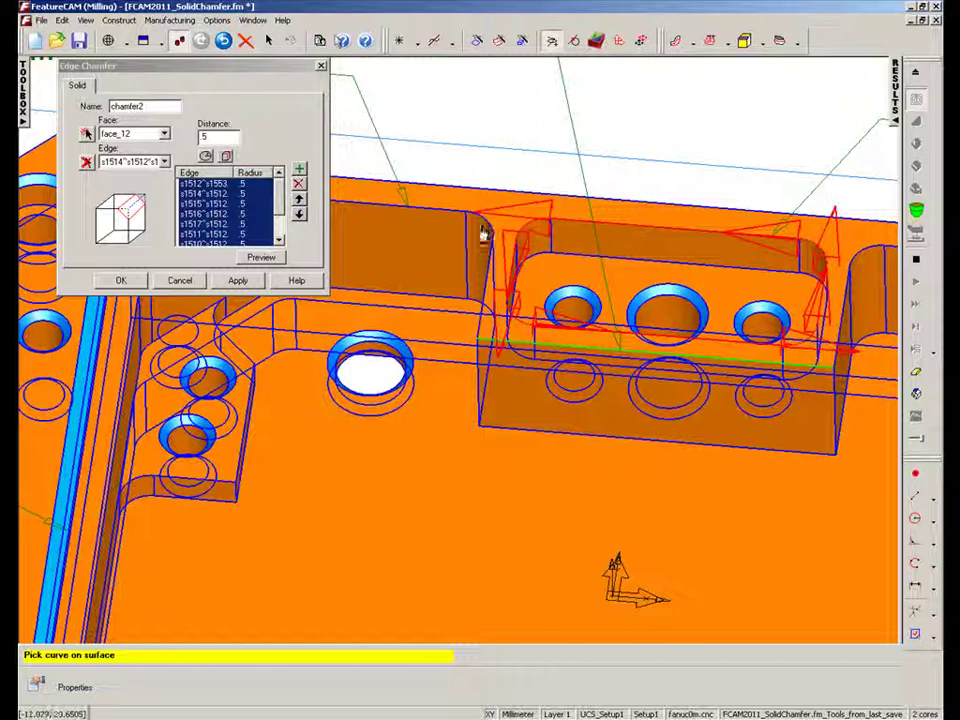
{"action": "left_click", "coordinate": [492, 250]}
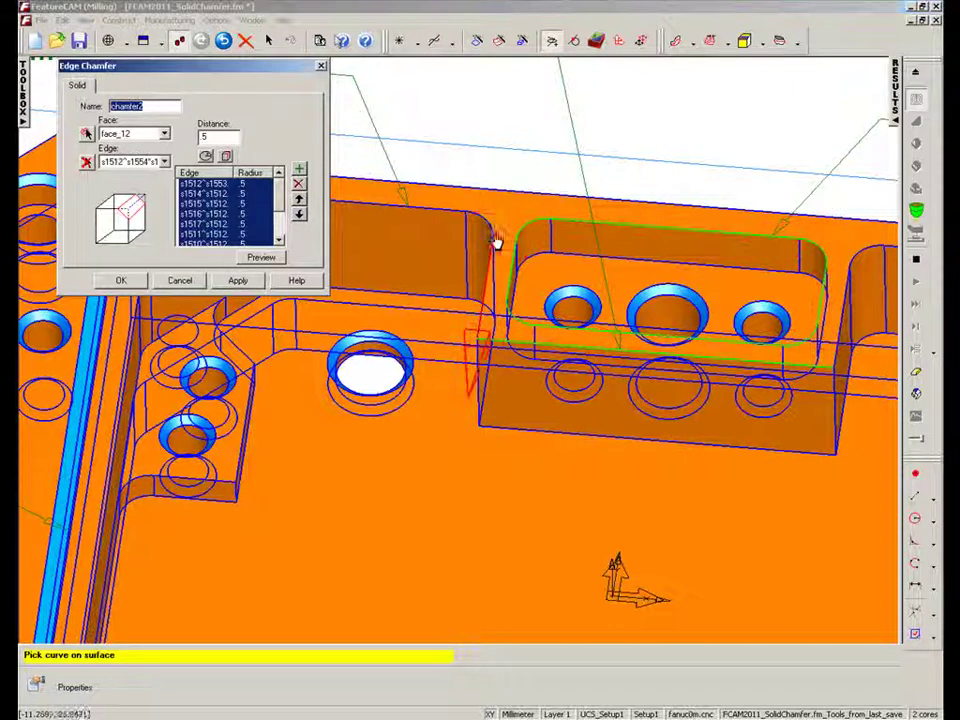
{"action": "scroll", "coordinate": [400, 231], "scroll_direction": "down", "scroll_amount": 5}
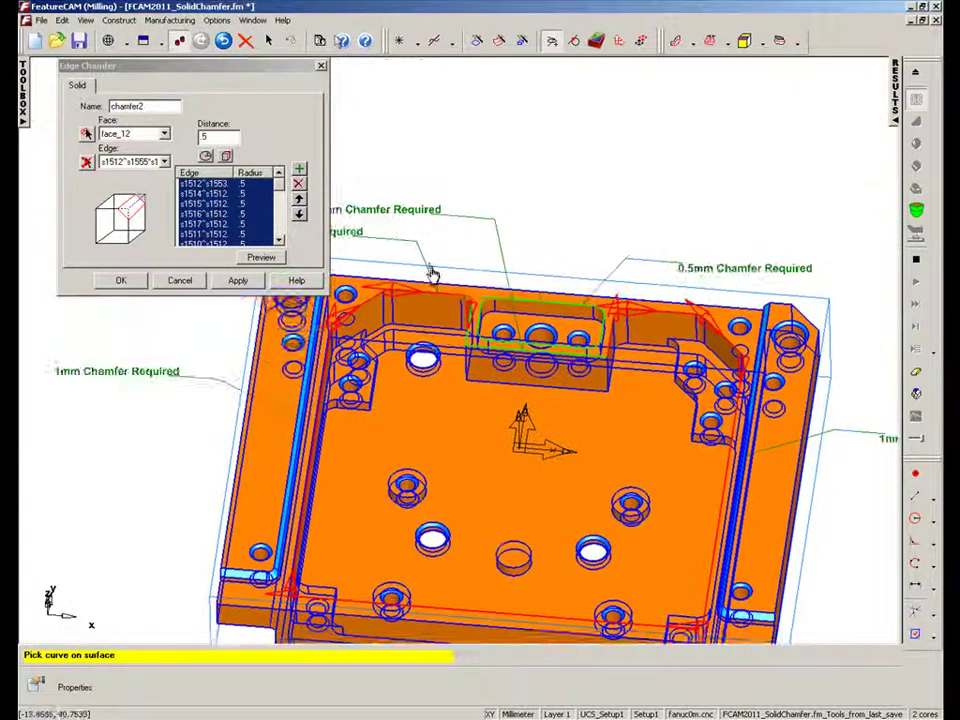
Create the .5 mm edge chamfer on the collected pocket and cavity edges and finish the chamfer definition
{"action": "middle_click_drag", "start_coordinate": [408, 402], "coordinate": [475, 267]}
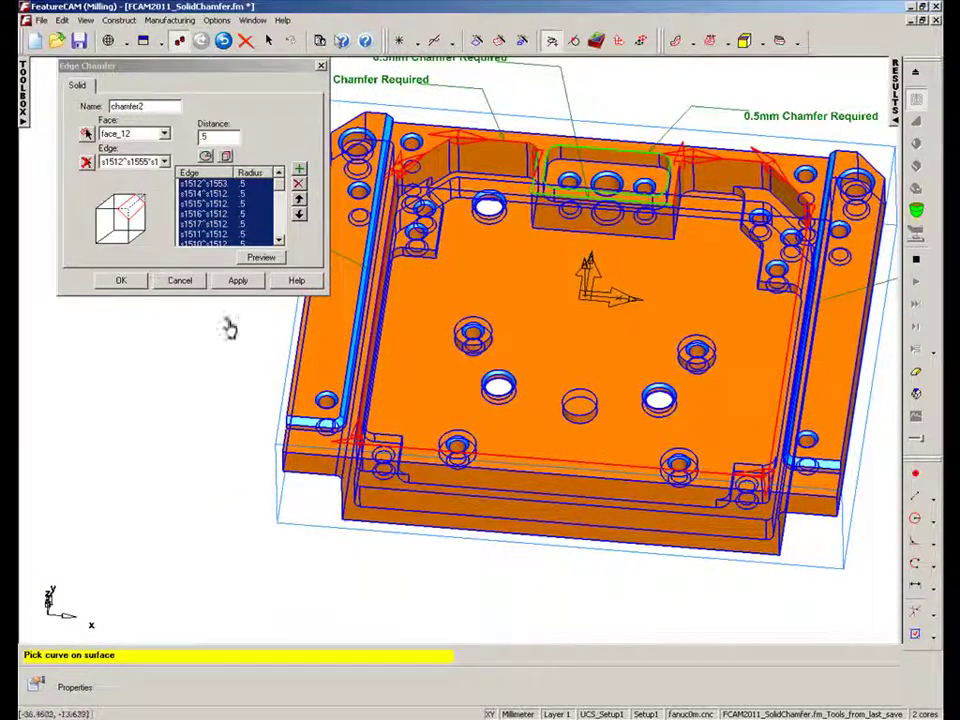
{"action": "left_click", "coordinate": [228, 281]}
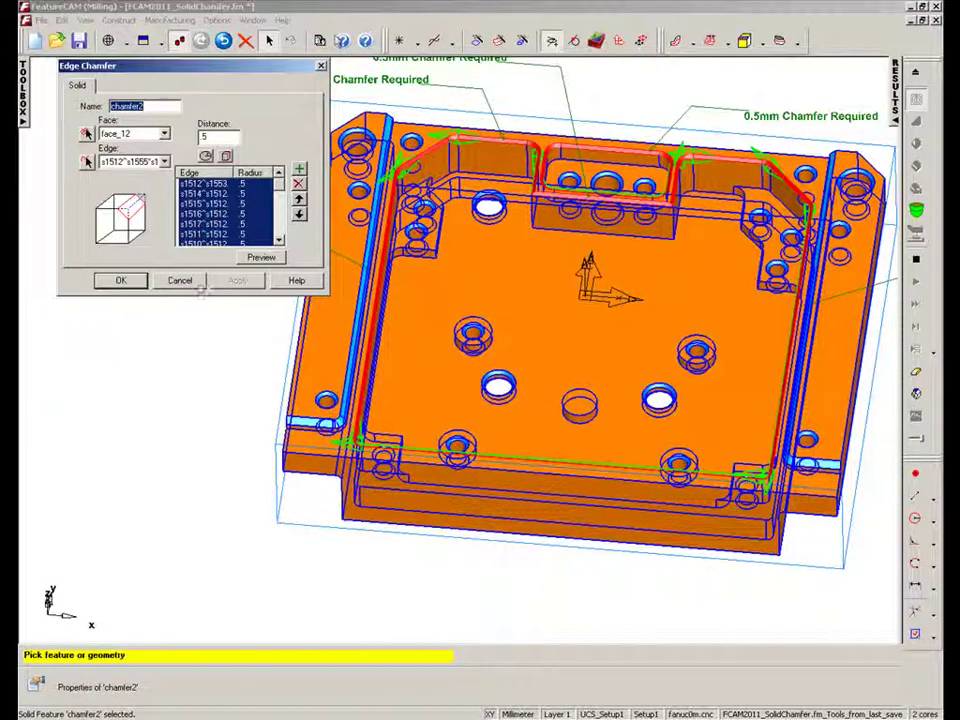
{"action": "left_click", "coordinate": [133, 282]}
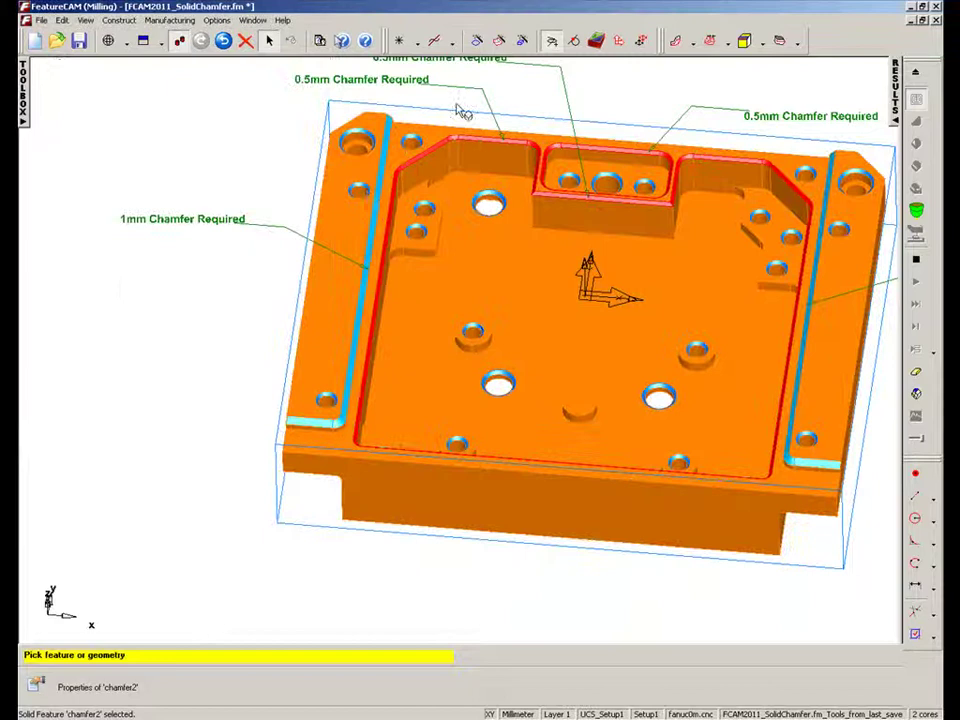
Override the color of the new .5 mm chamfer faces with the light blue already used in the model
{"action": "left_click", "coordinate": [221, 21]}
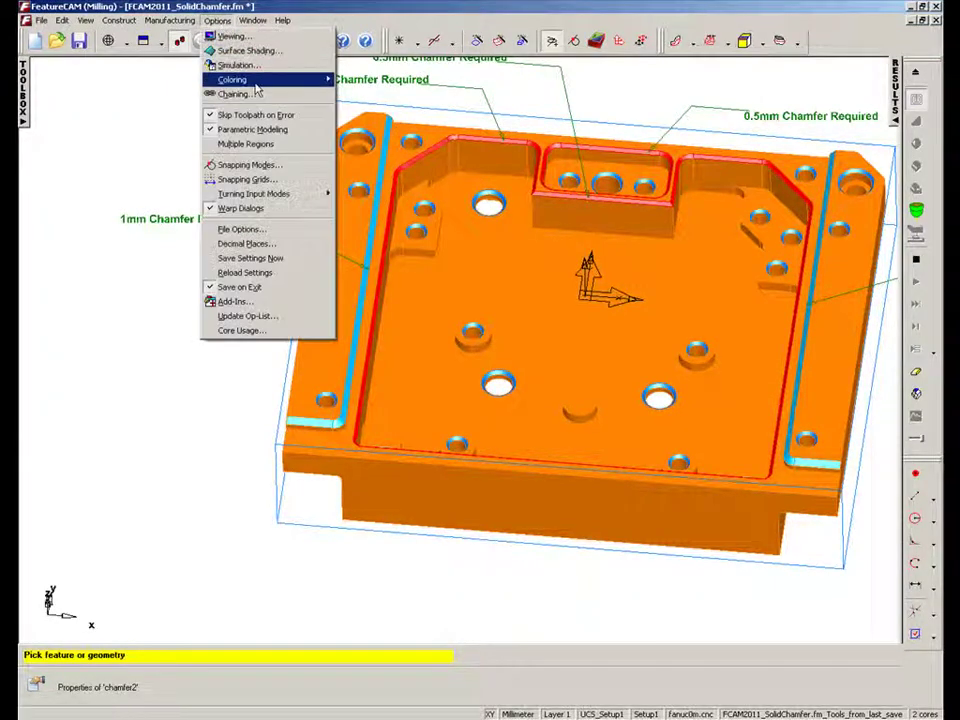
{"action": "mouse_move", "coordinate": [256, 84]}
{"action": "left_click", "coordinate": [390, 79]}
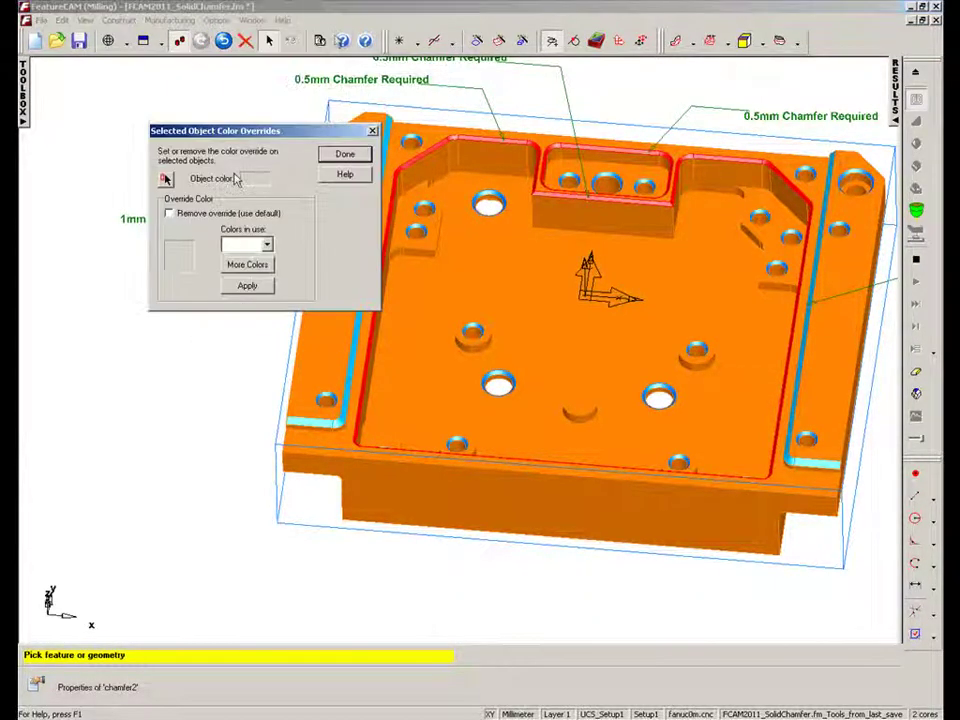
{"action": "left_click", "coordinate": [266, 244]}
{"action": "left_click", "coordinate": [248, 296]}
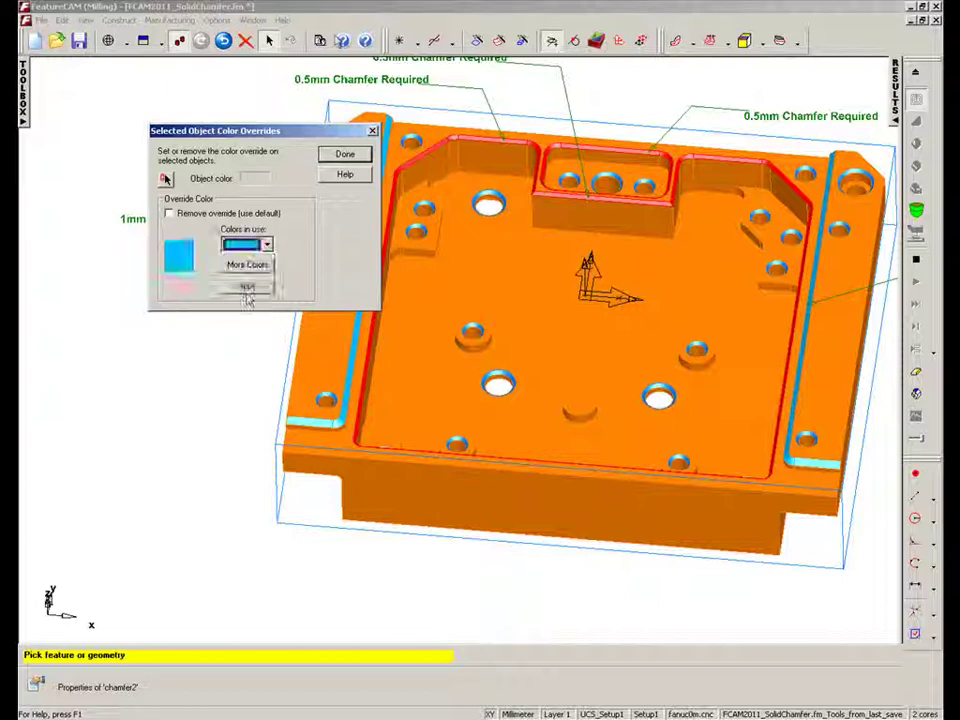
{"action": "left_click", "coordinate": [252, 286]}
{"action": "left_click", "coordinate": [345, 155]}
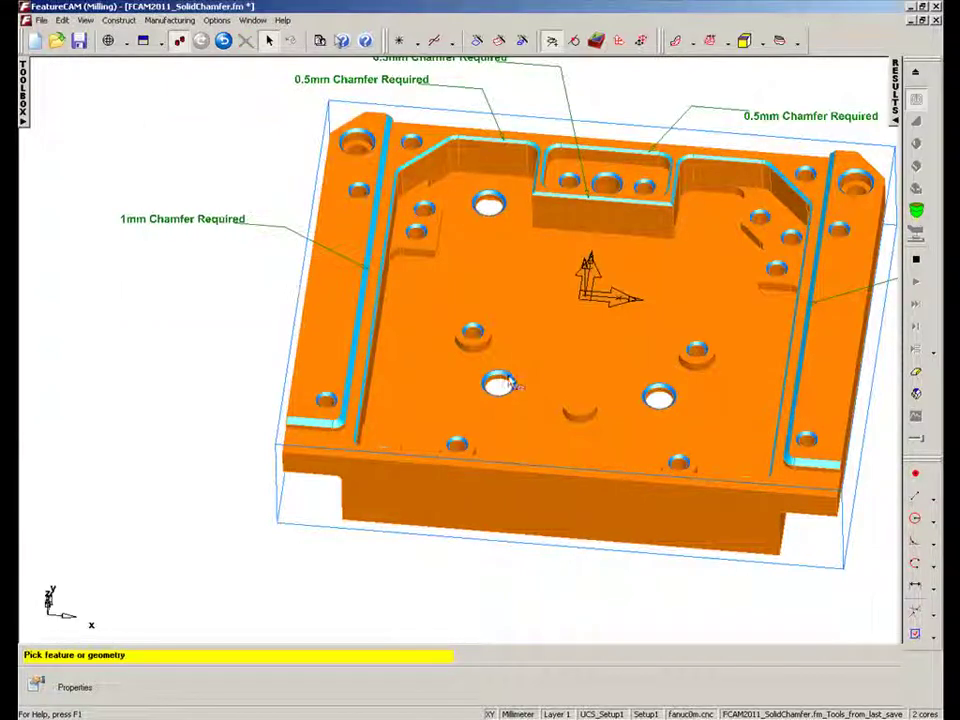
Show the part's feature tree and enable Setup1 with all of its machining features
{"action": "middle_click_drag", "start_coordinate": [512, 380], "coordinate": [334, 378]}
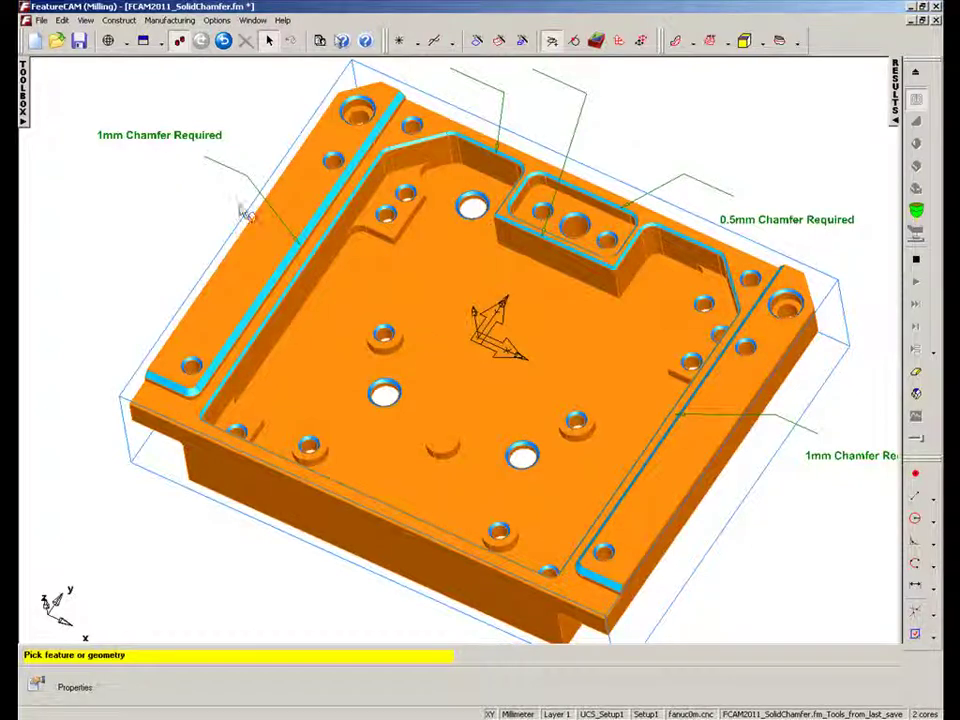
{"action": "left_click", "coordinate": [23, 92]}
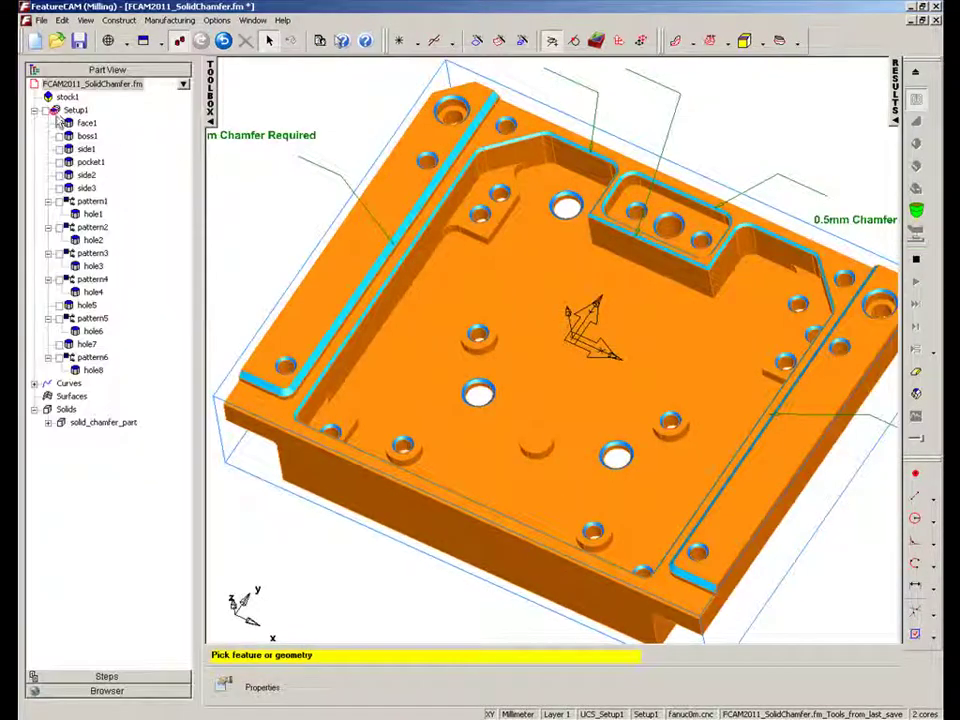
{"action": "left_click", "coordinate": [45, 112]}
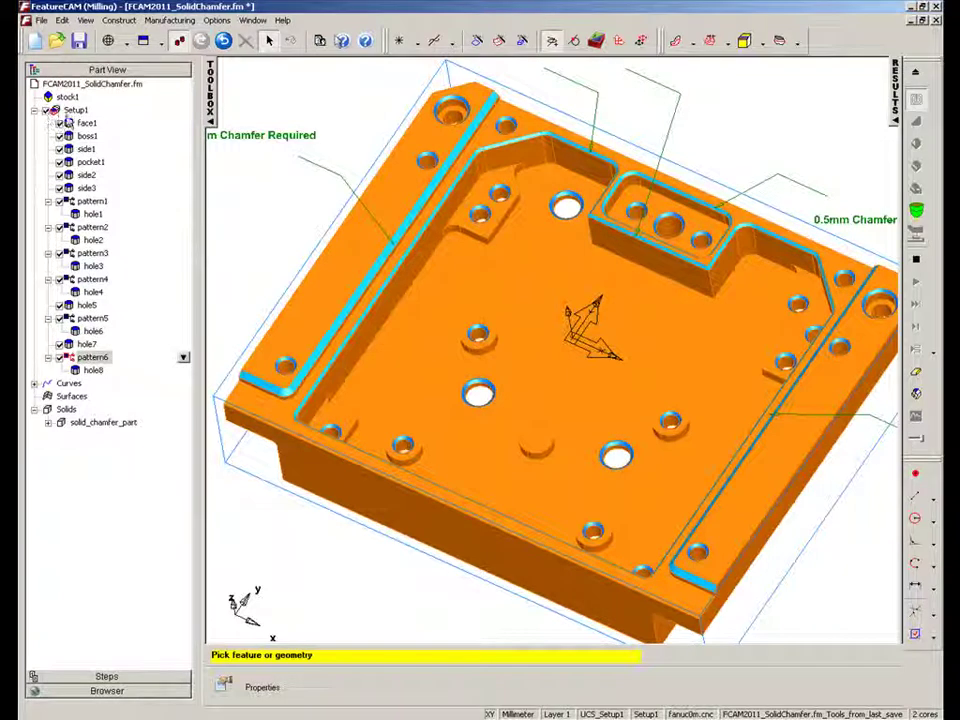
{"action": "left_click", "coordinate": [75, 110]}
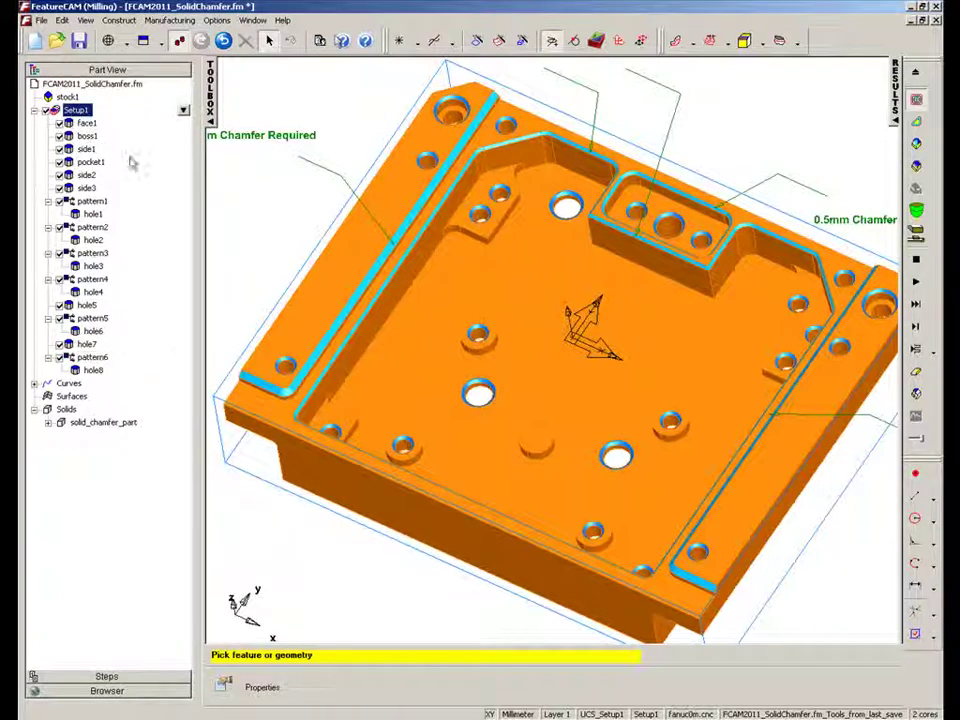
Set the side1 feature's chamfer to 1.000 by picking the lower and upper ends of the raised rail's chamfer face
{"action": "left_click", "coordinate": [81, 151]}
{"action": "middle_click_drag", "start_coordinate": [391, 335], "coordinate": [395, 327]}
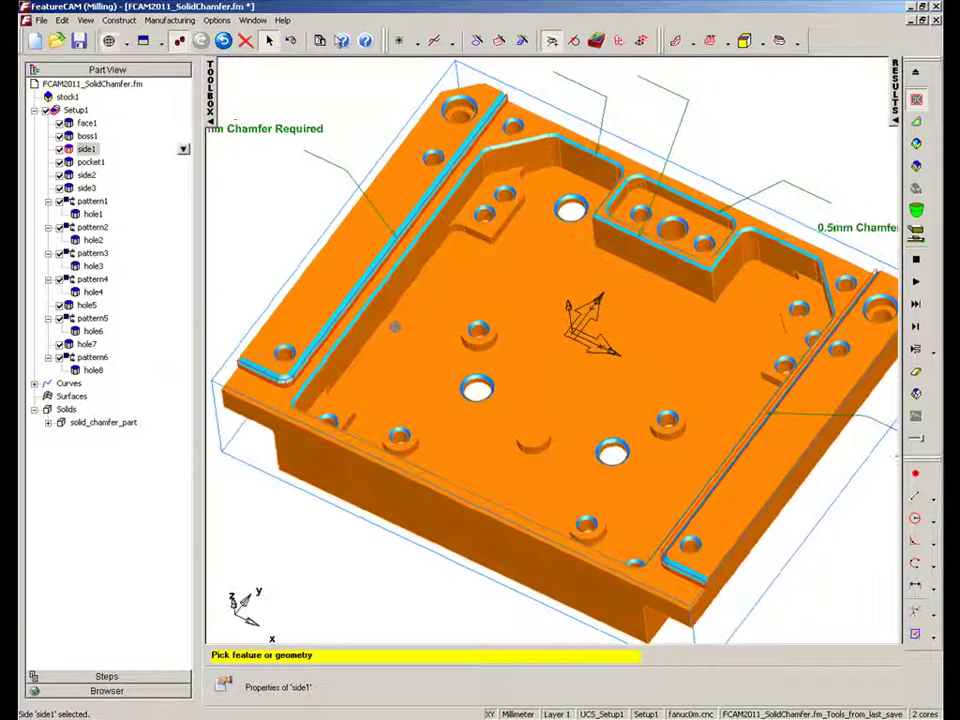
{"action": "scroll", "coordinate": [487, 80], "scroll_direction": "up", "scroll_amount": 5}
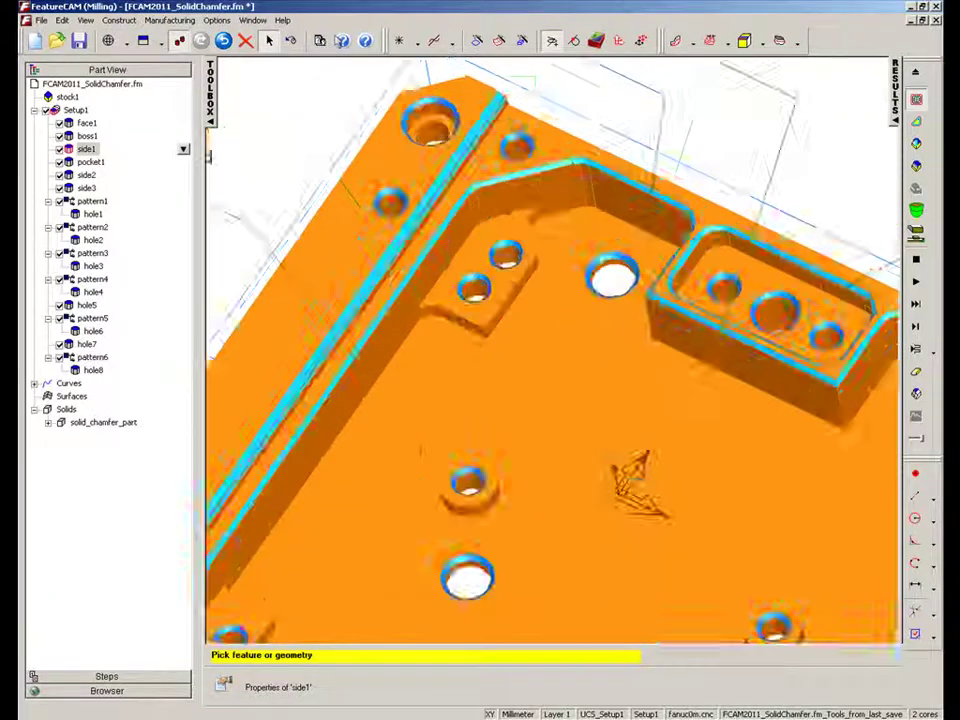
{"action": "double_click", "coordinate": [91, 149]}
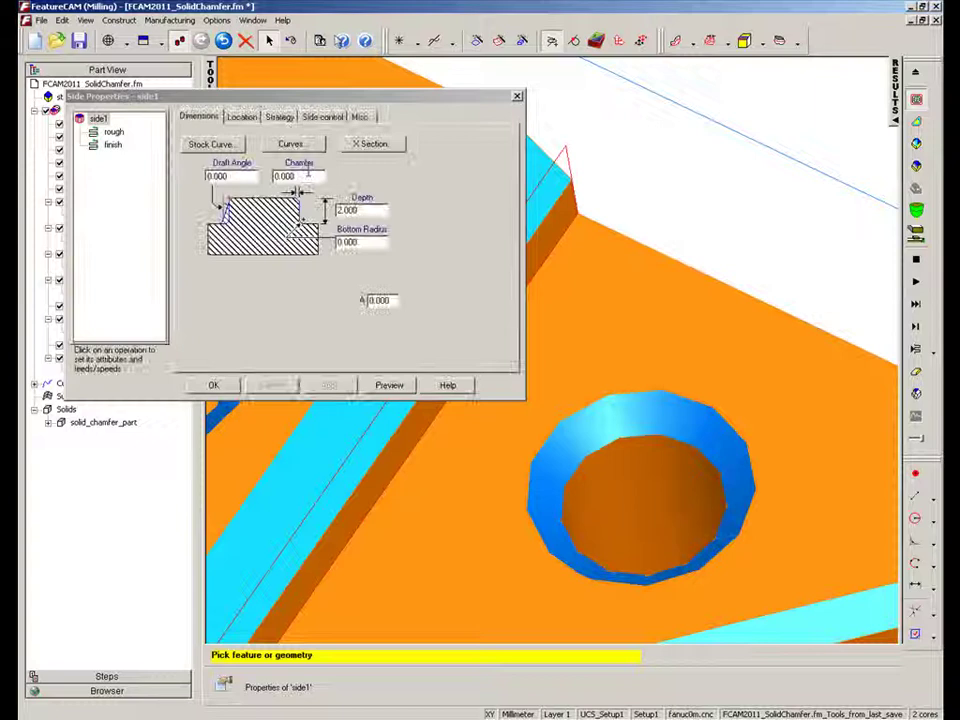
{"action": "left_click", "coordinate": [307, 165]}
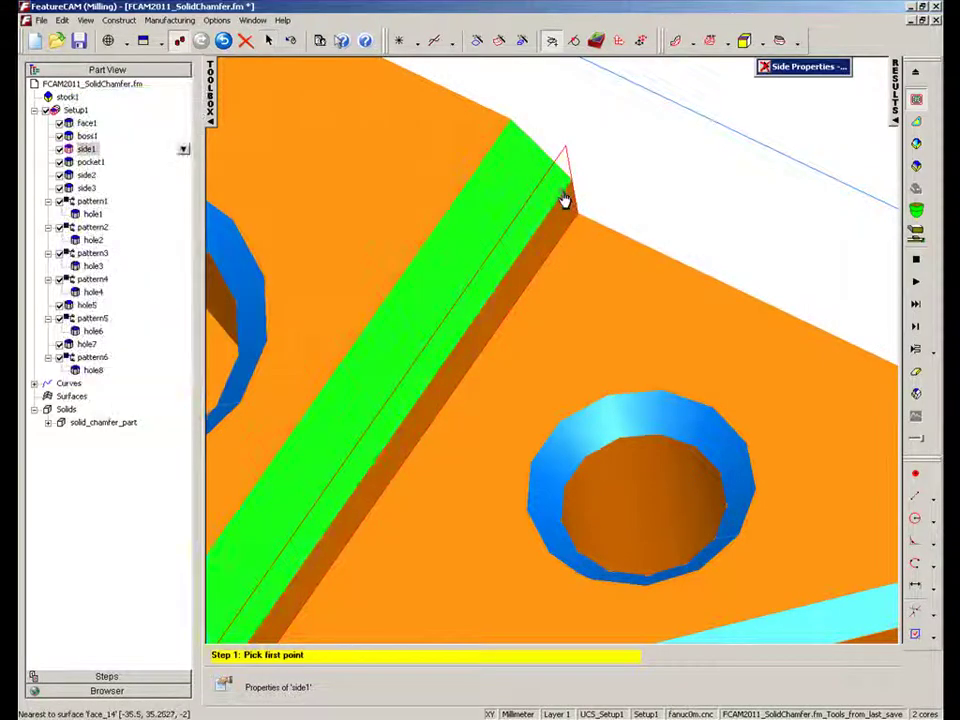
{"action": "left_click", "coordinate": [565, 200]}
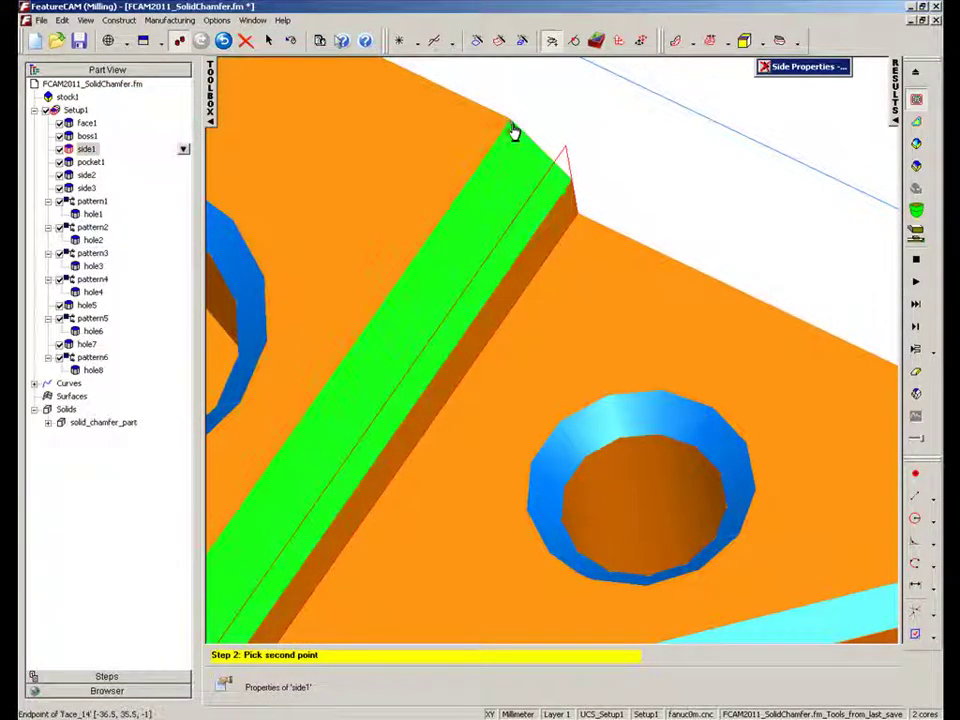
{"action": "left_click", "coordinate": [513, 134]}
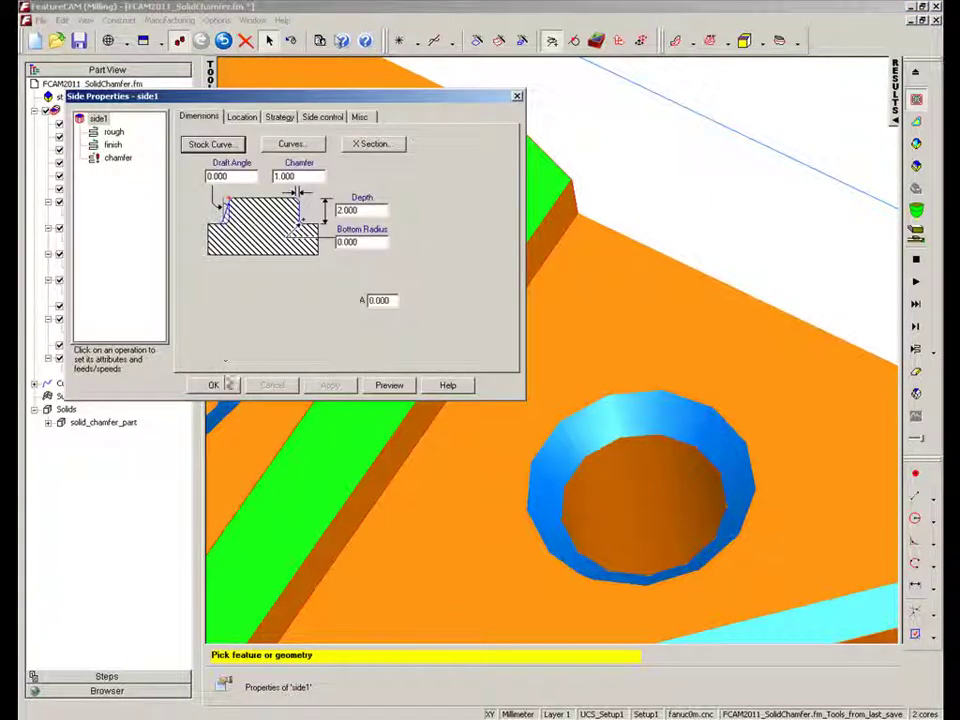
{"action": "left_click", "coordinate": [218, 386]}
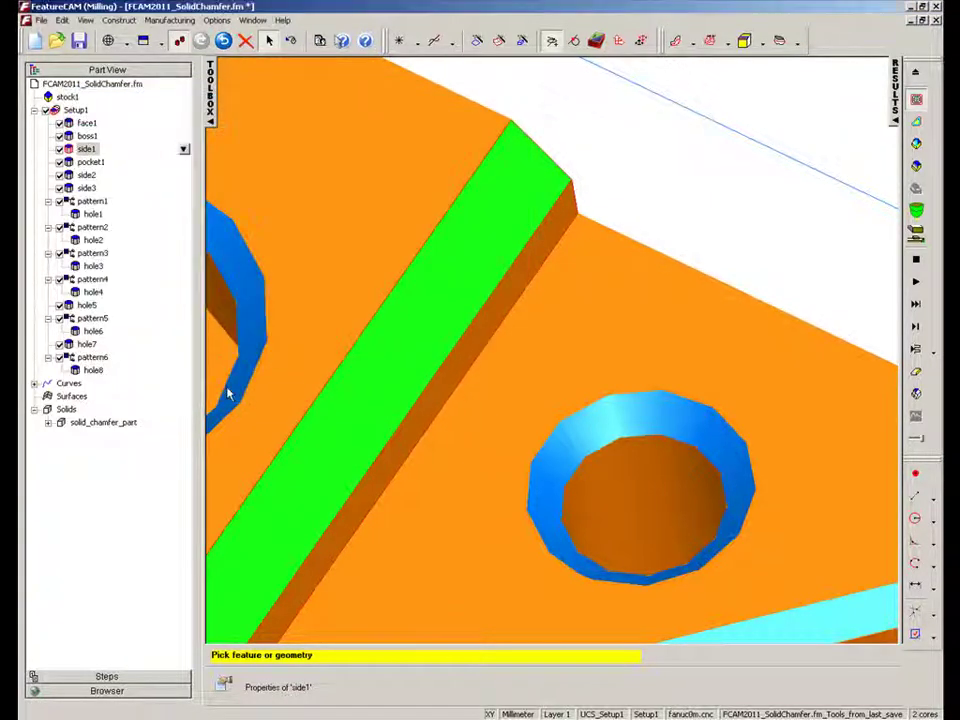
Set the pocket1 feature's chamfer to 0.500 by picking the inner and outer edges of the small pocket's rim chamfer
{"action": "right_click", "coordinate": [698, 240]}
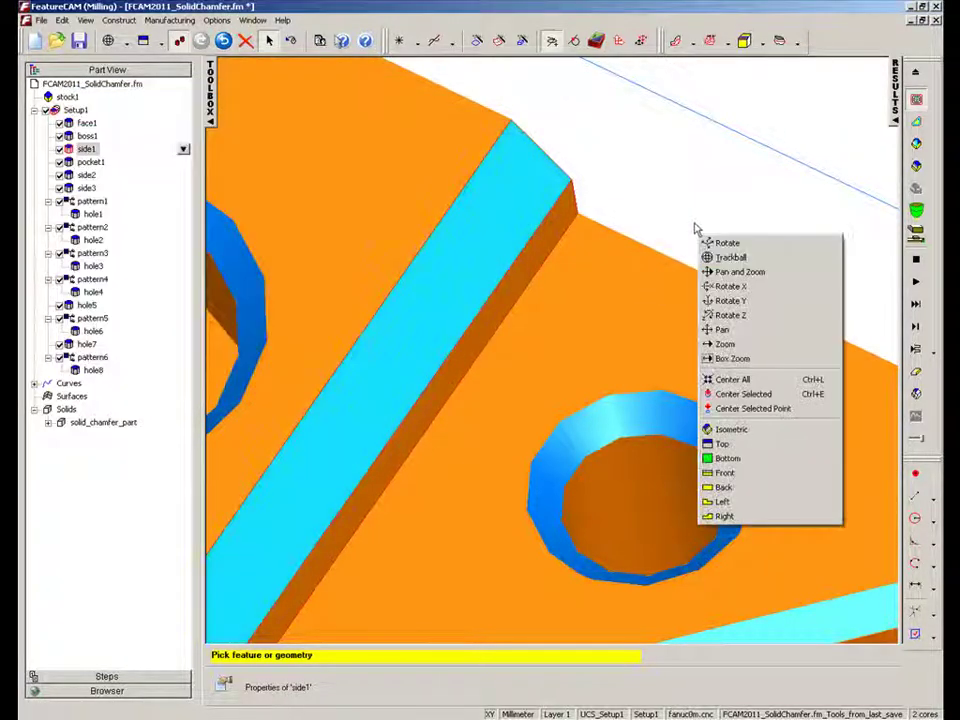
{"action": "left_click", "coordinate": [731, 379]}
{"action": "scroll", "coordinate": [575, 232], "scroll_direction": "up", "scroll_amount": 5}
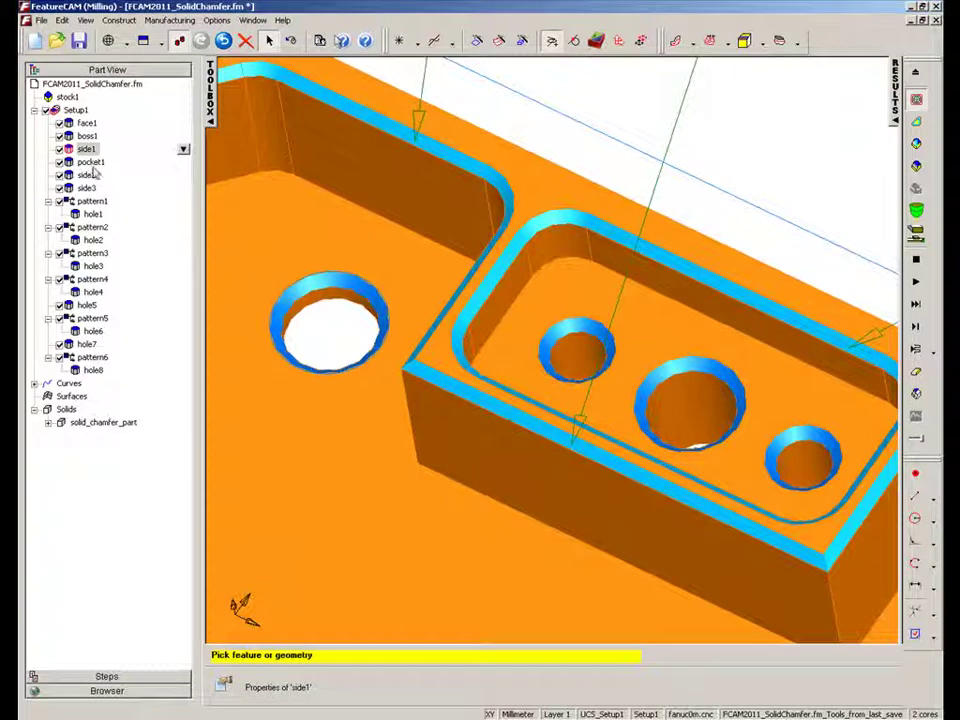
{"action": "double_click", "coordinate": [90, 162]}
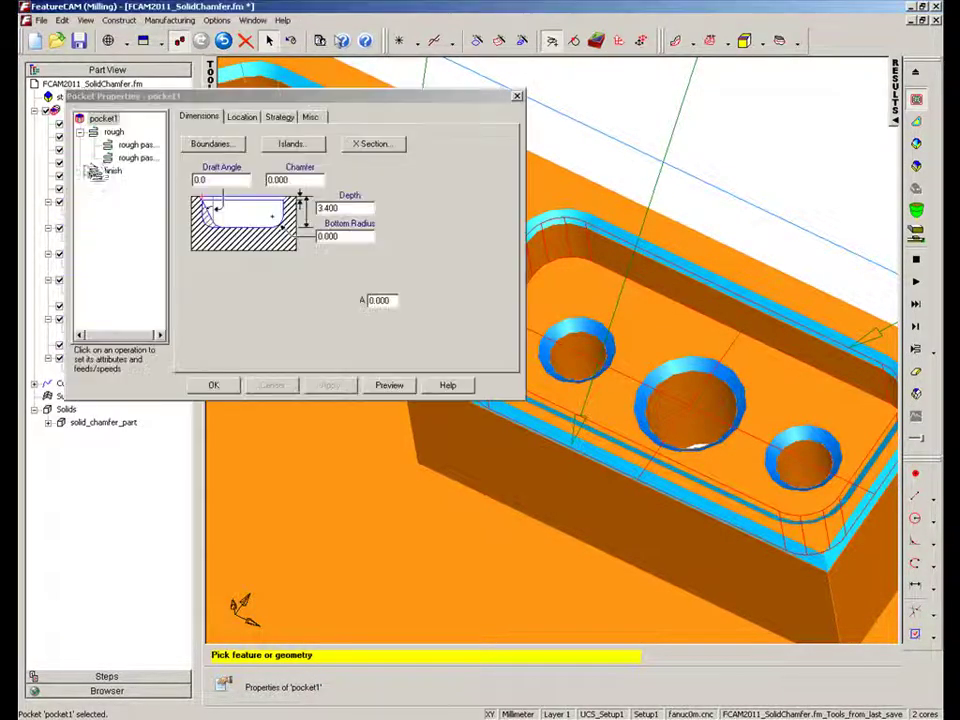
{"action": "left_click", "coordinate": [305, 177]}
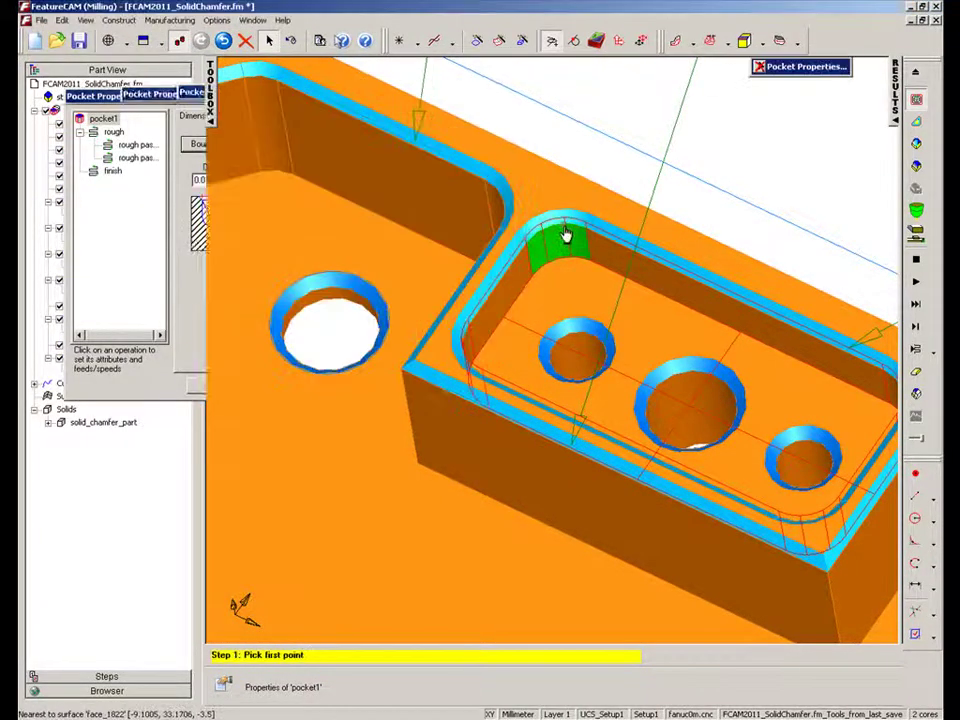
{"action": "left_click", "coordinate": [565, 220]}
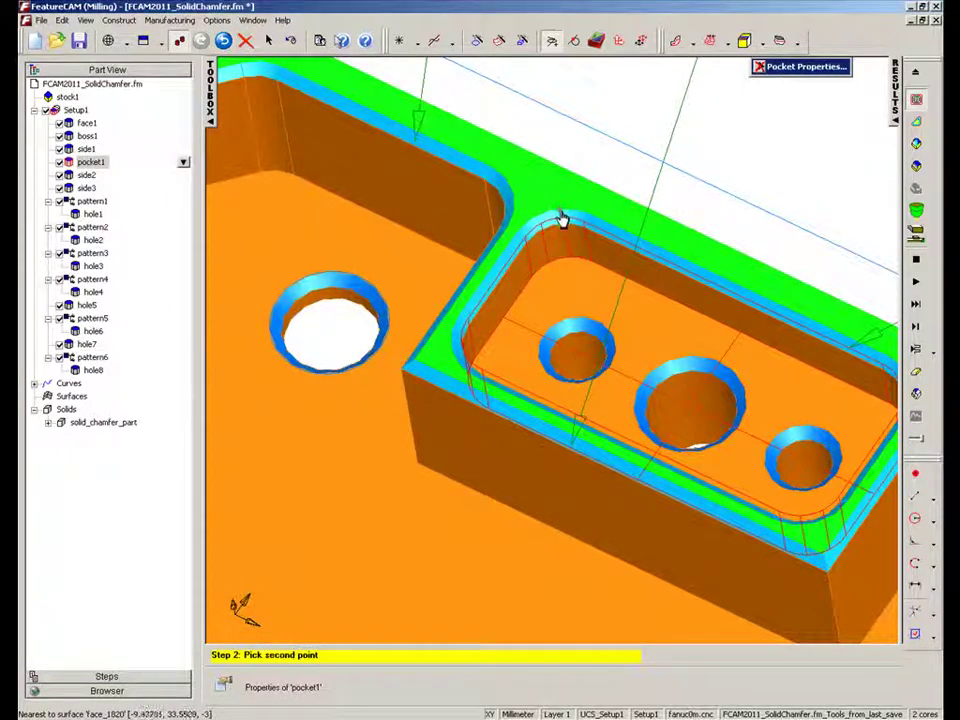
{"action": "left_click", "coordinate": [563, 220]}
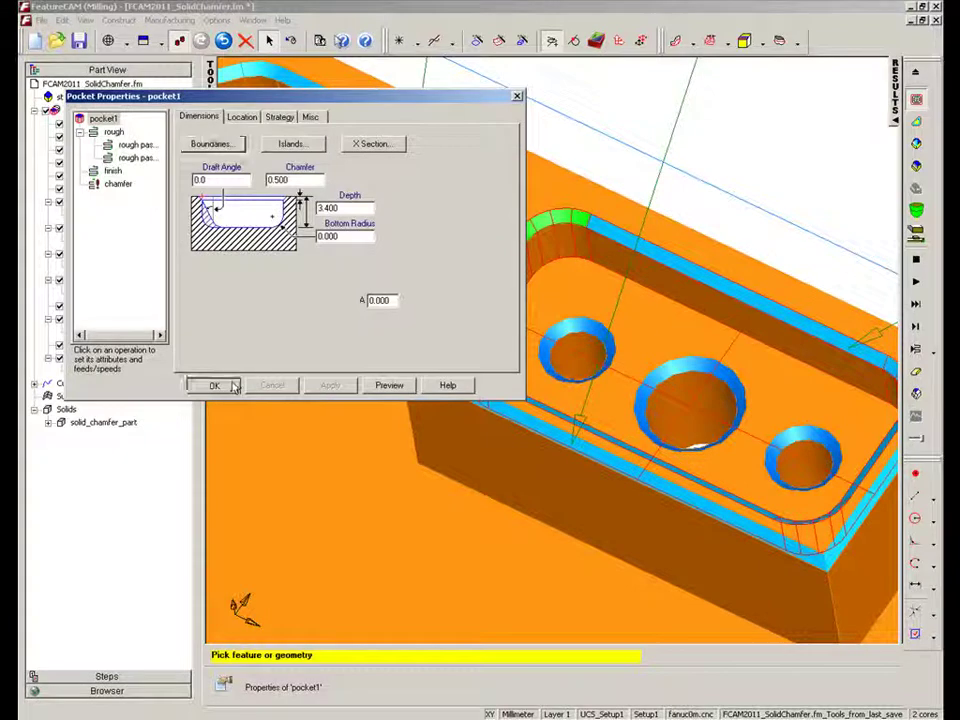
{"action": "left_click", "coordinate": [213, 385]}
Set the side2 feature's chamfer to 0.500 by picking two points across the central cavity's edge chamfer
{"action": "double_click", "coordinate": [87, 175]}
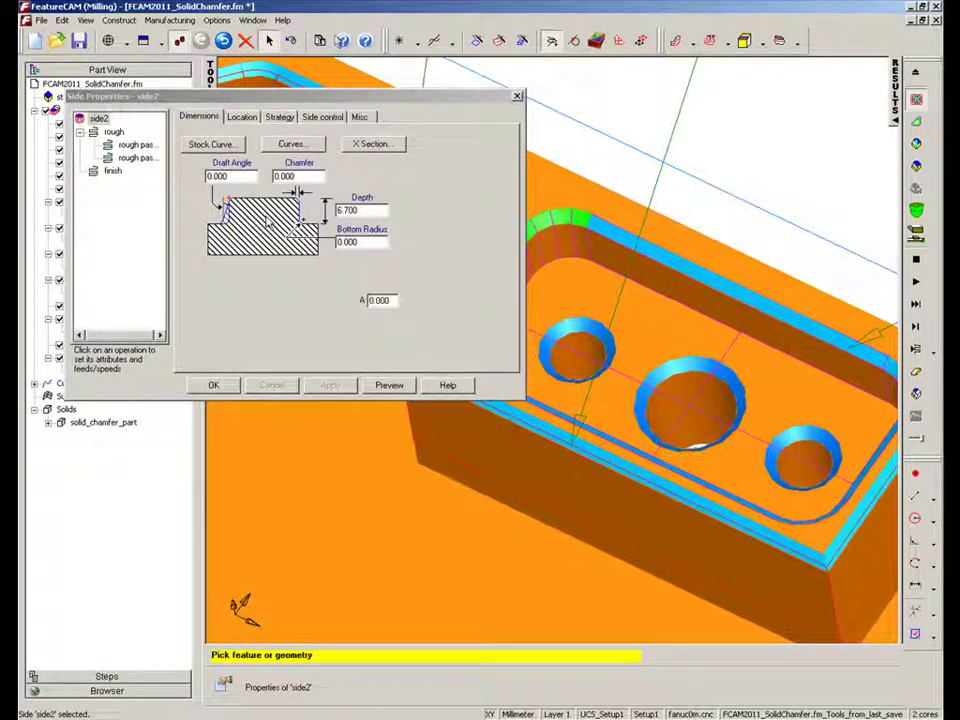
{"action": "left_click", "coordinate": [295, 165]}
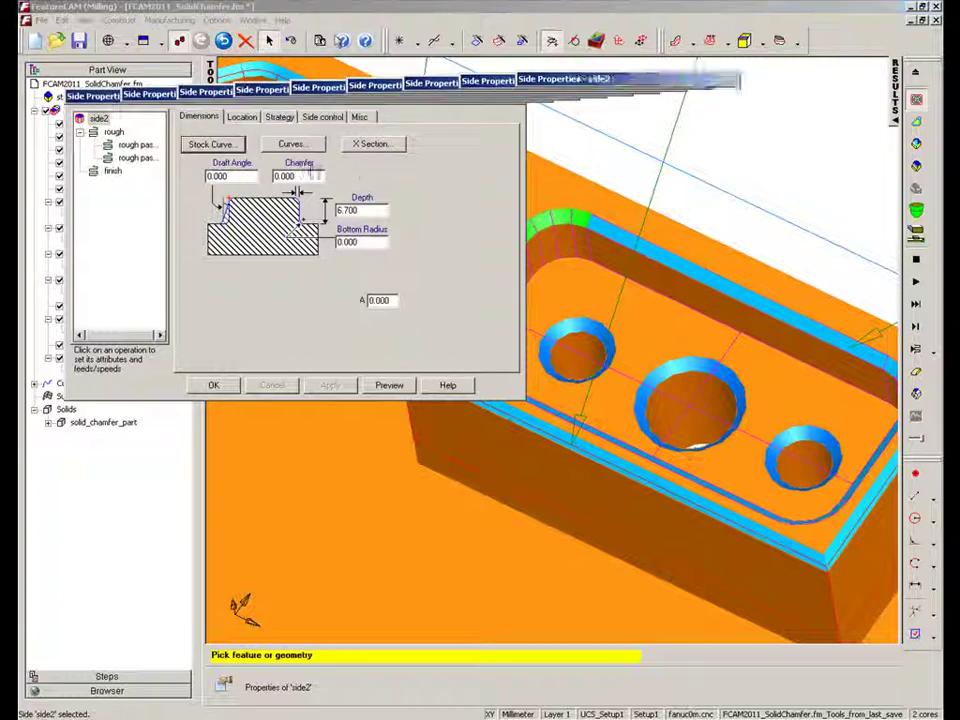
{"action": "left_click", "coordinate": [485, 185]}
{"action": "left_click", "coordinate": [486, 174]}
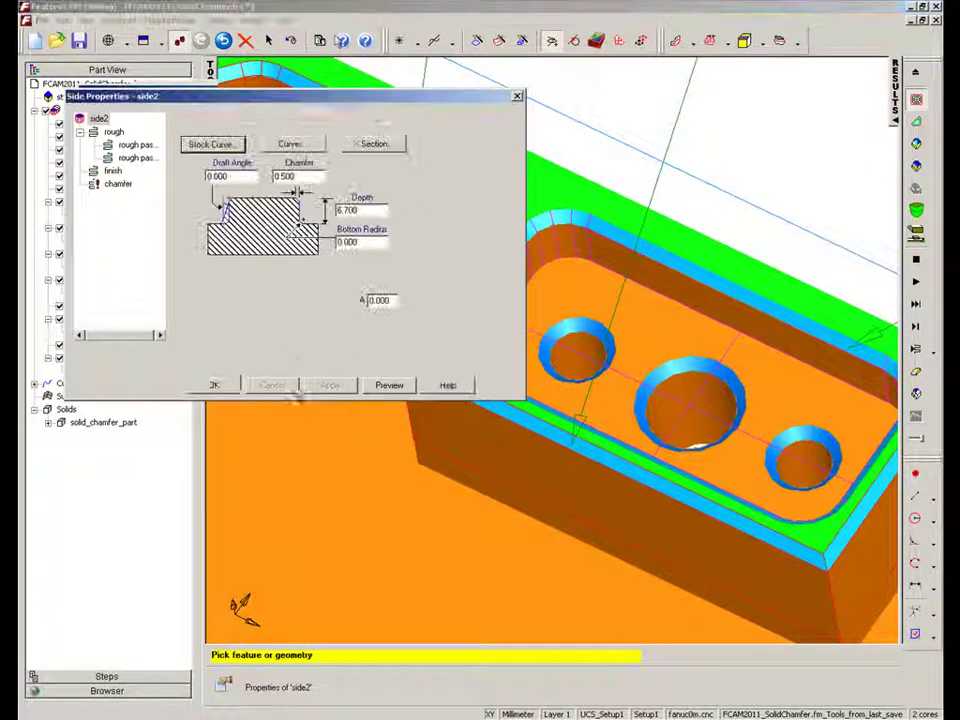
{"action": "left_click", "coordinate": [229, 387]}
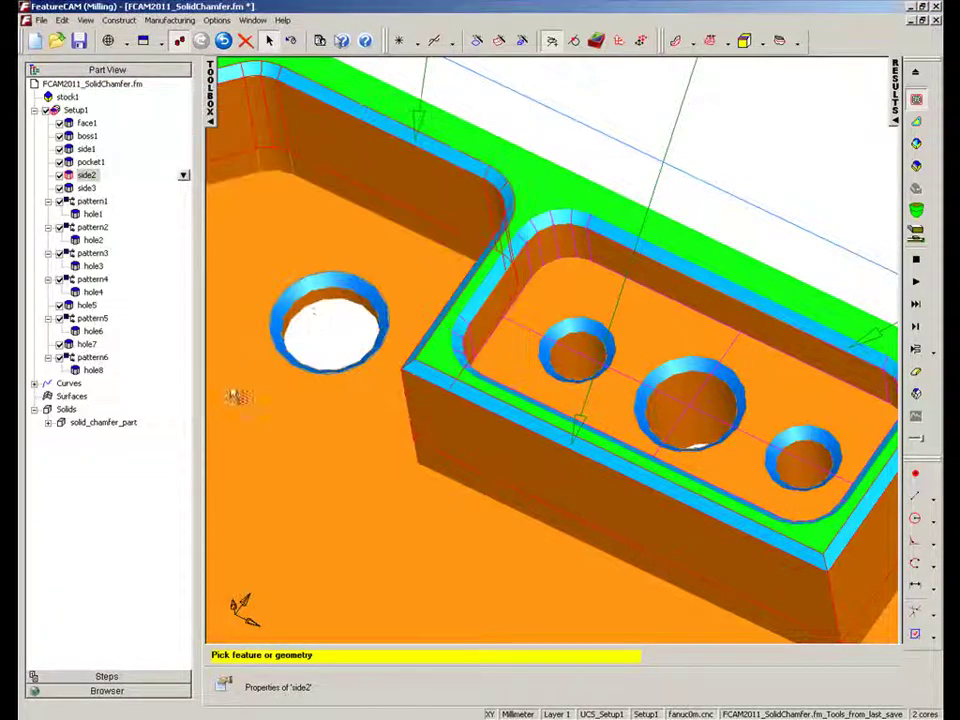
Switch the active tool crib to basic and then to tools
{"action": "scroll", "coordinate": [558, 153], "scroll_direction": "down", "scroll_amount": 5}
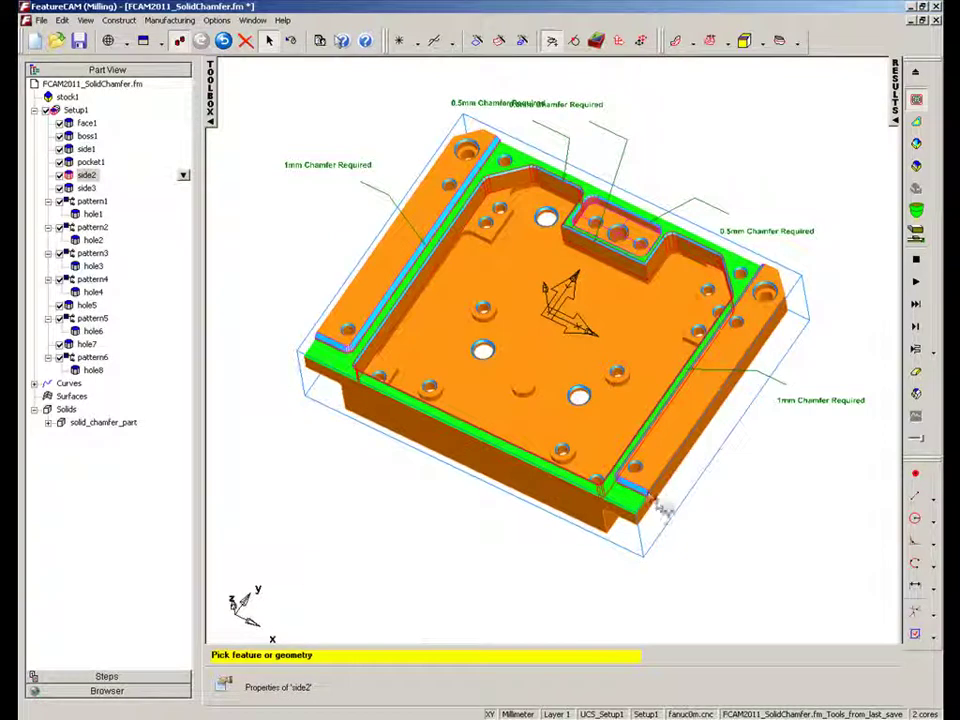
{"action": "left_click", "coordinate": [750, 708]}
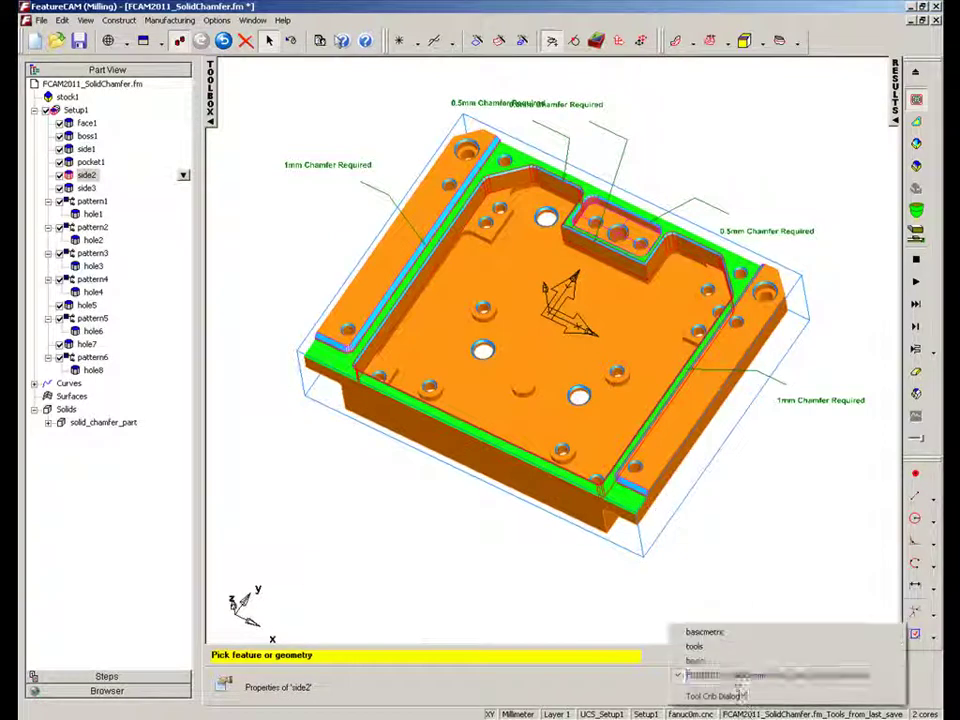
{"action": "left_click", "coordinate": [694, 661]}
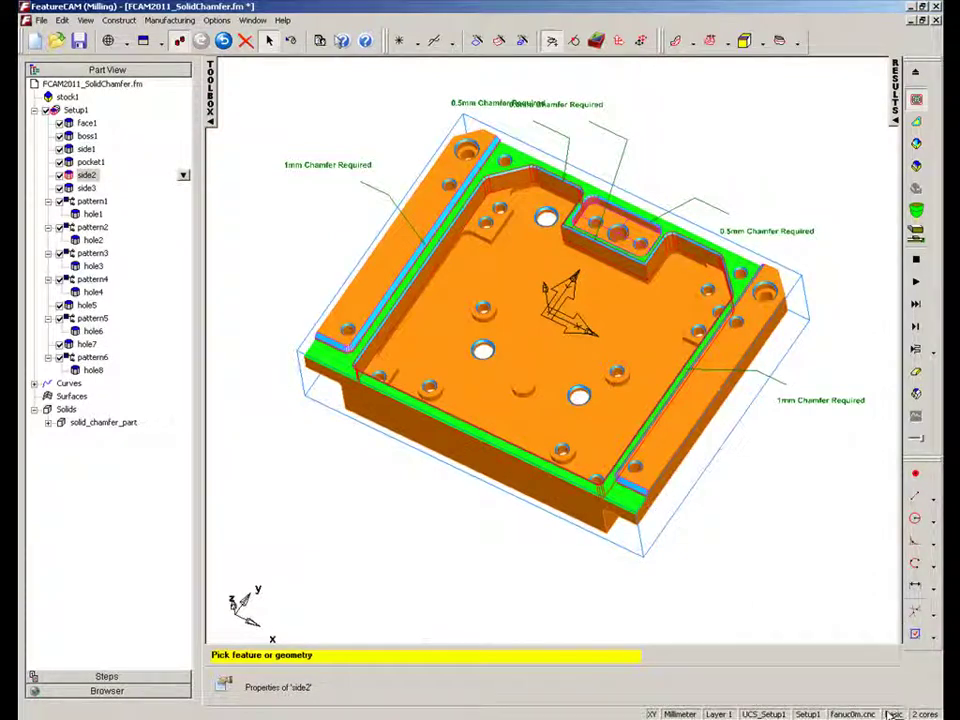
{"action": "left_click", "coordinate": [780, 713]}
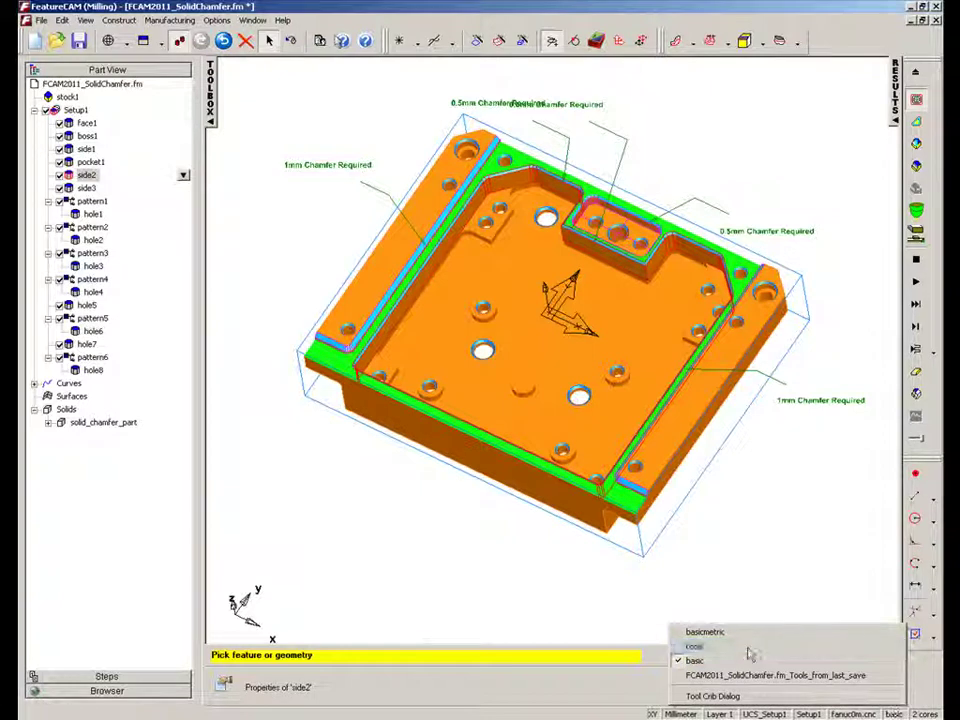
{"action": "left_click", "coordinate": [752, 648]}
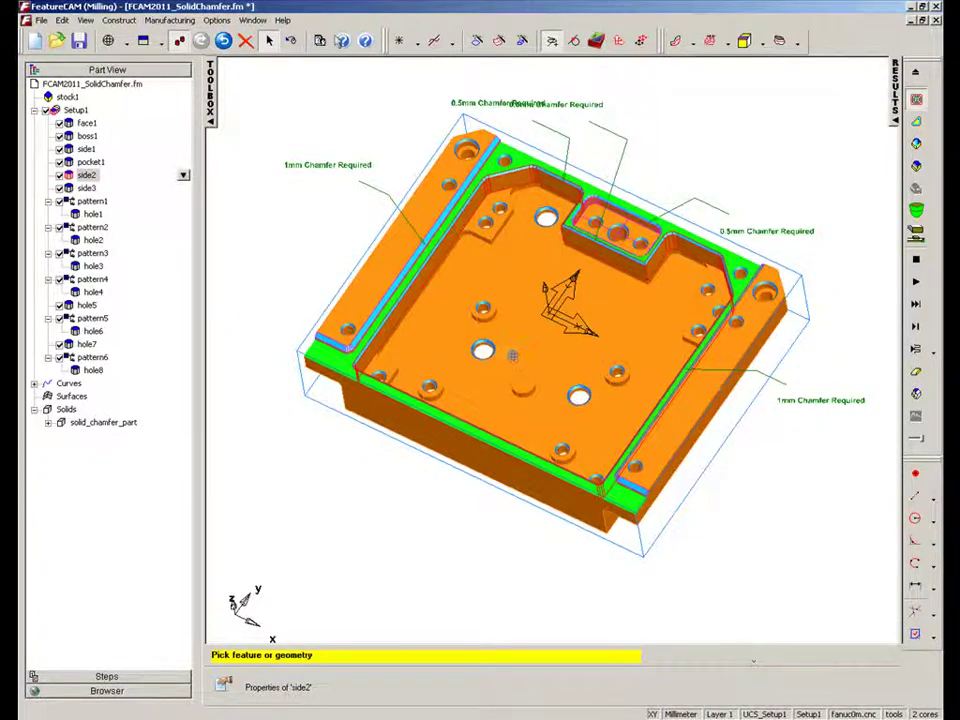
Review the operation list for the operations and tools assigned to the features, then hide the list and the feature tree
{"action": "middle_click_drag", "start_coordinate": [513, 356], "coordinate": [515, 369]}
{"action": "left_click", "coordinate": [894, 107]}
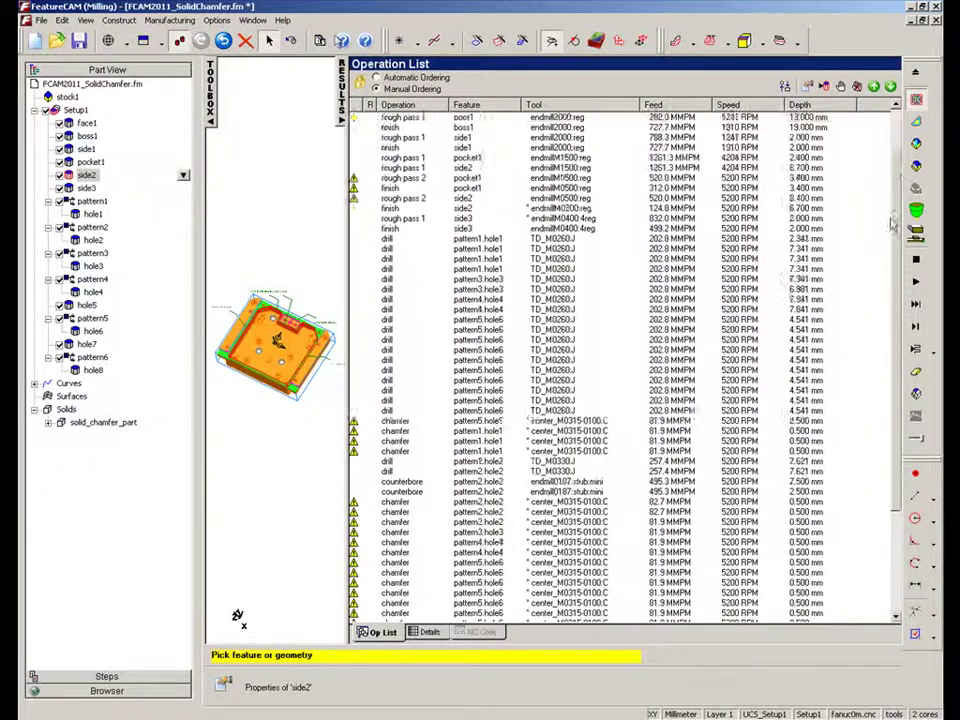
{"action": "scroll", "coordinate": [880, 283], "scroll_direction": "down", "scroll_amount": 4}
{"action": "scroll", "coordinate": [868, 347], "scroll_direction": "up", "scroll_amount": 6}
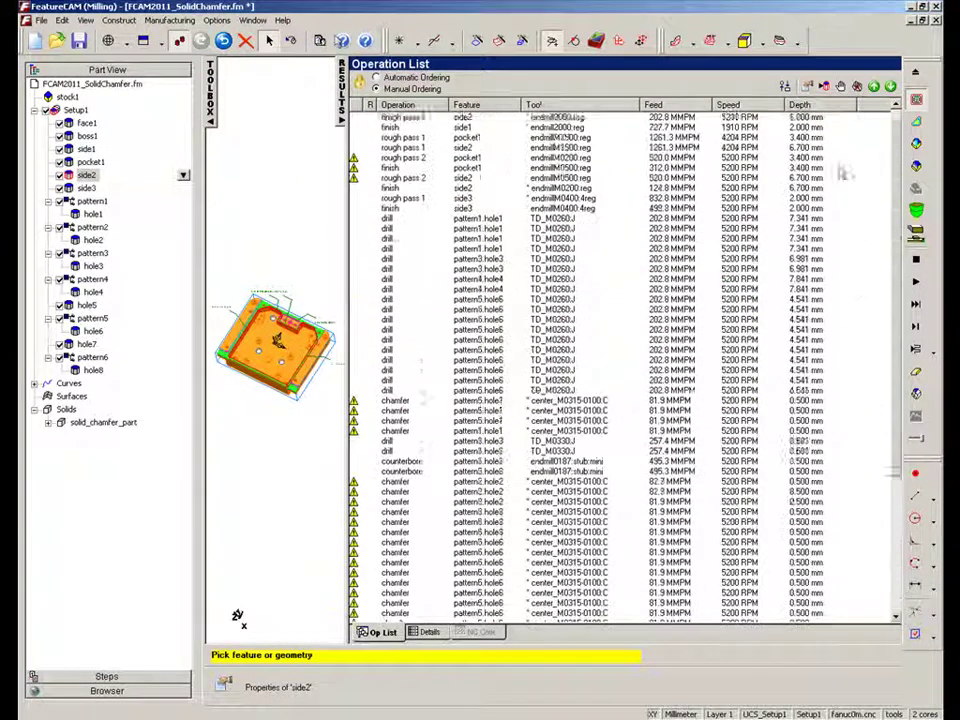
{"action": "left_click", "coordinate": [342, 111]}
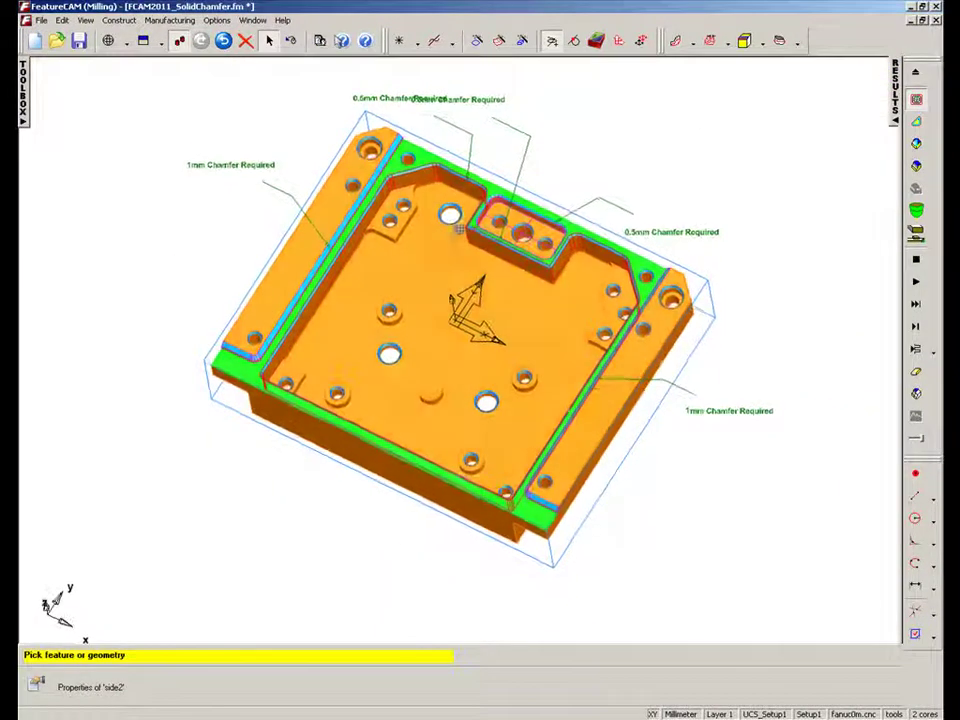
Run a 3D simulation of Setup1's machining and inspect the chamfered edges on the cut part
{"action": "scroll", "coordinate": [447, 237], "scroll_direction": "up", "scroll_amount": 2}
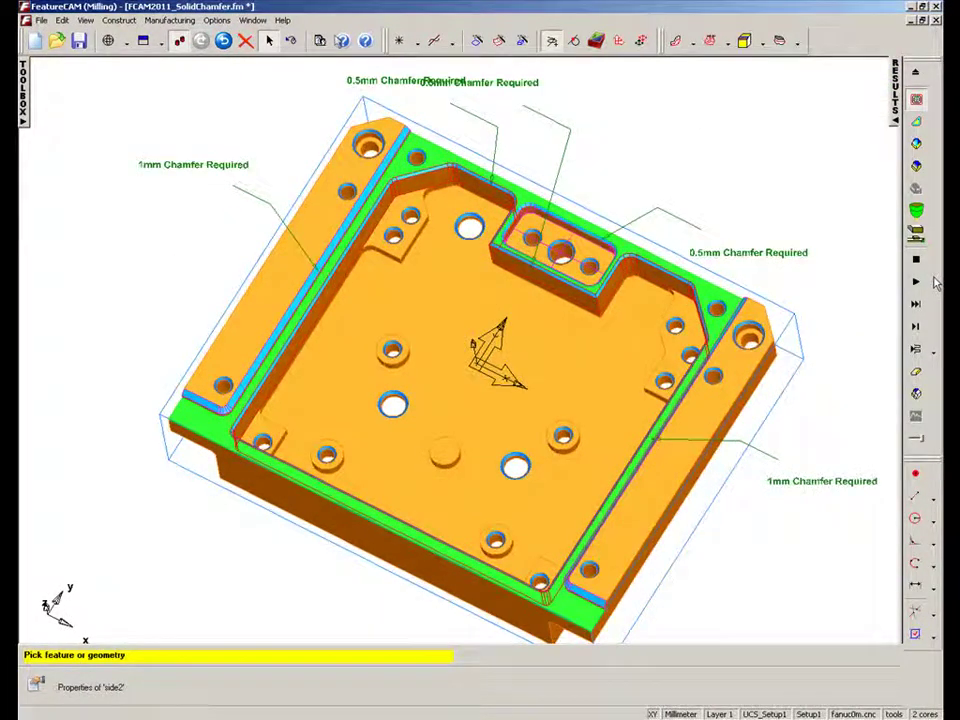
{"action": "left_click", "coordinate": [917, 146]}
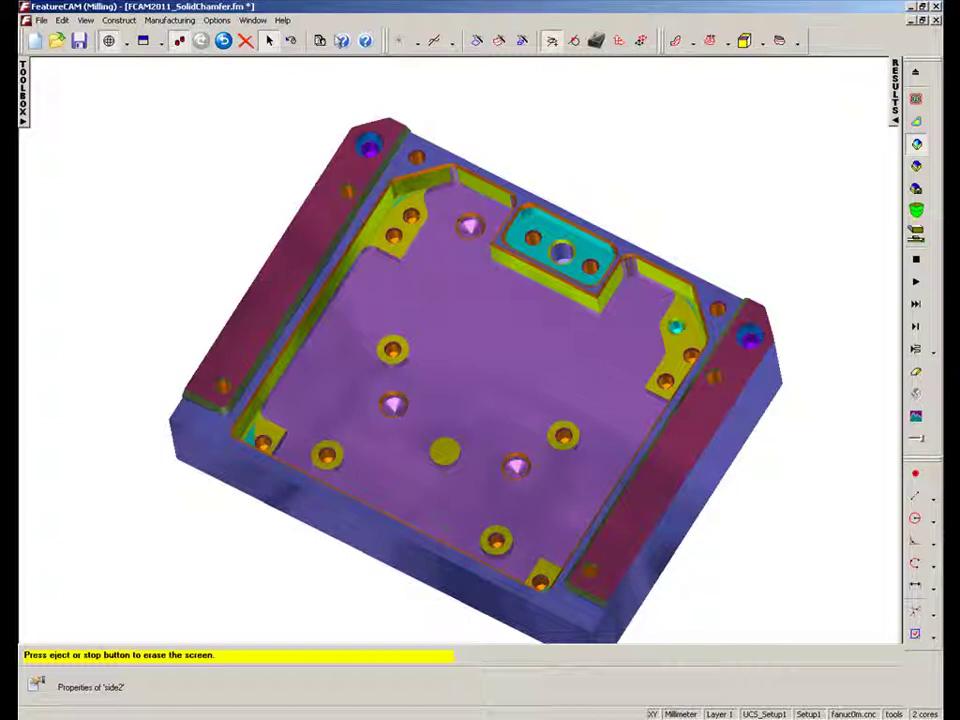
{"action": "middle_click_drag", "start_coordinate": [449, 397], "coordinate": [473, 385]}
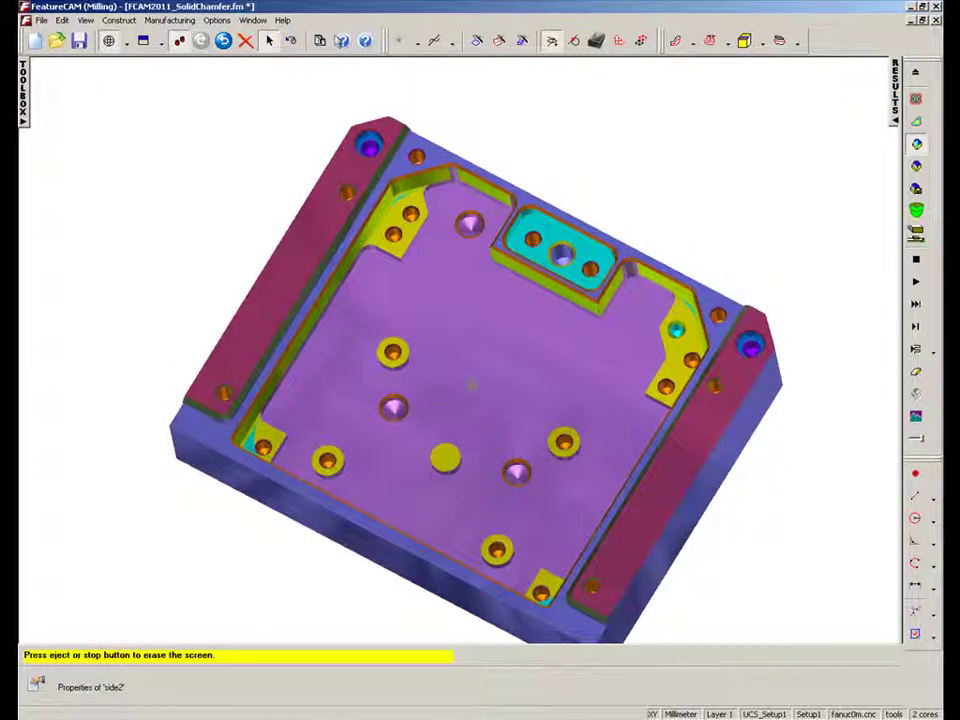